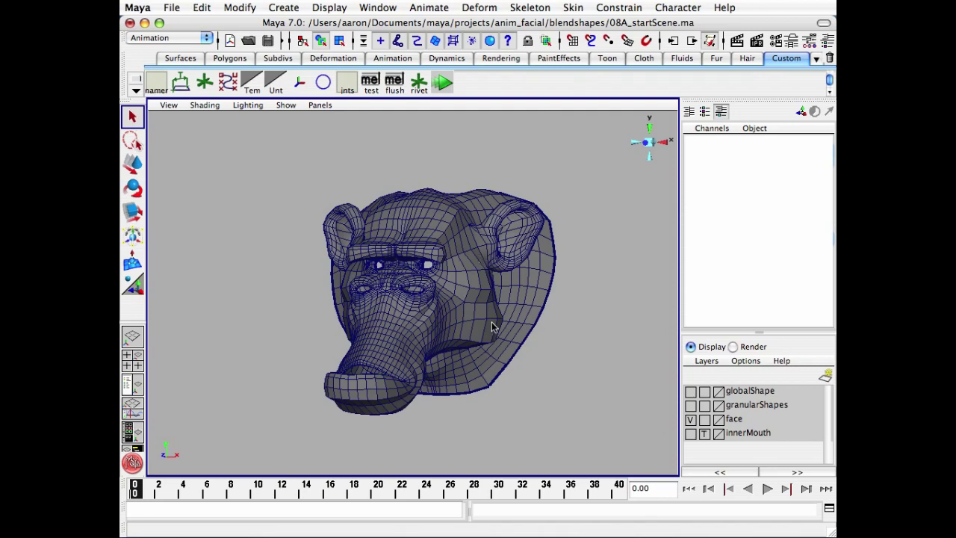
Examine the topology of the character head's brow, eyes and snout from front, three-quarter and side angles.
right_click_drag(418, 317, 376, 293, "alt")
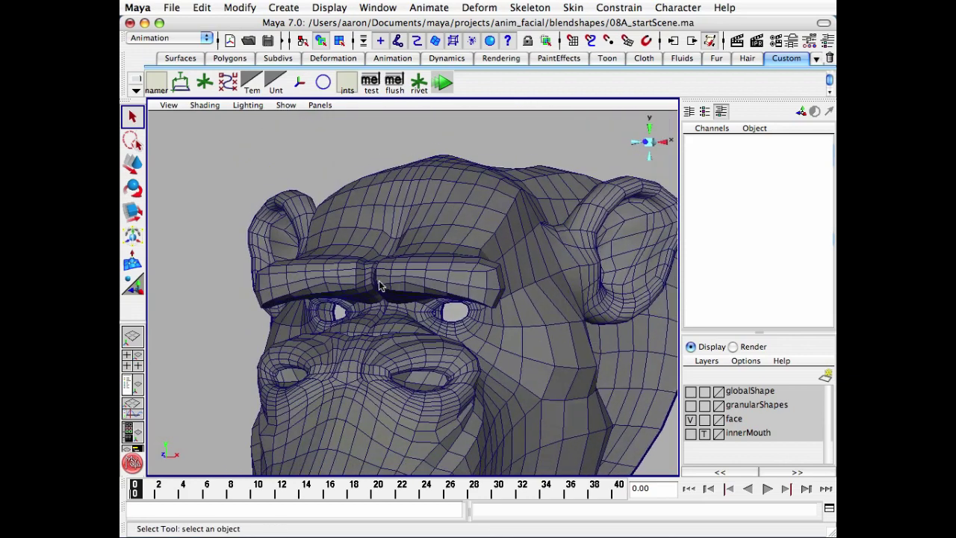
left_click_drag(384, 284, 389, 285, "alt")
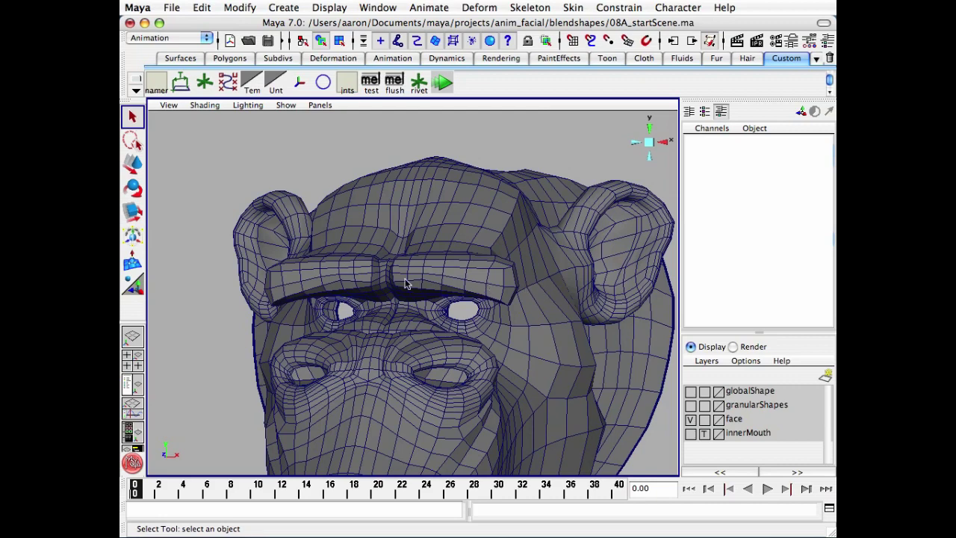
middle_click_drag(482, 282, 478, 267, "alt")
left_click_drag(478, 267, 425, 283, "alt")
right_click_drag(425, 283, 412, 283, "alt")
left_click_drag(414, 286, 366, 268, "alt")
left_click_drag(442, 266, 378, 297, "alt")
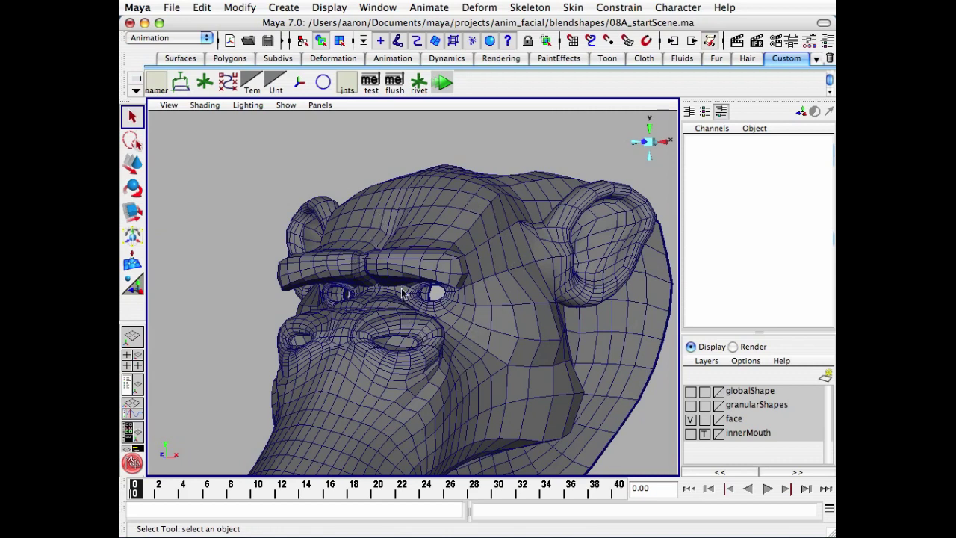
right_click_drag(492, 283, 422, 294, "alt")
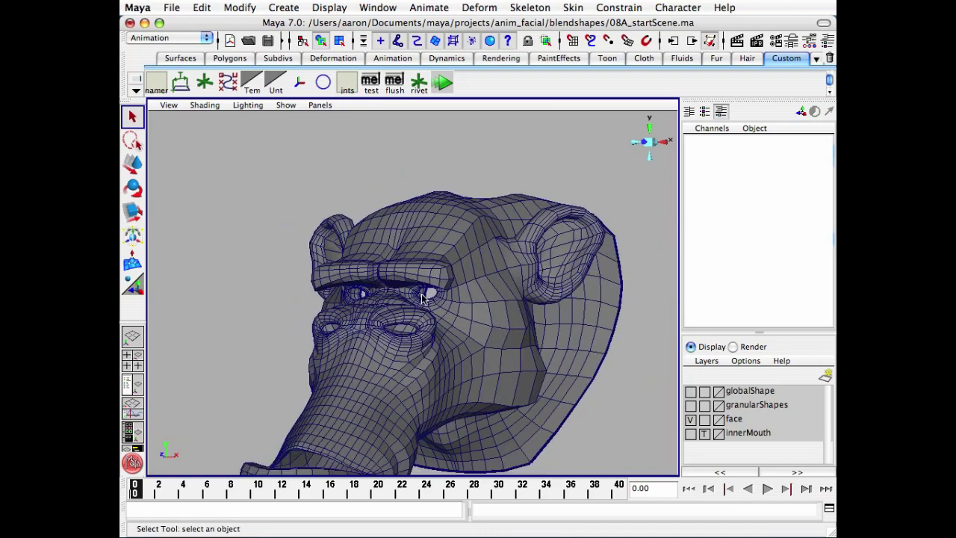
left_click_drag(422, 300, 400, 304, "alt")
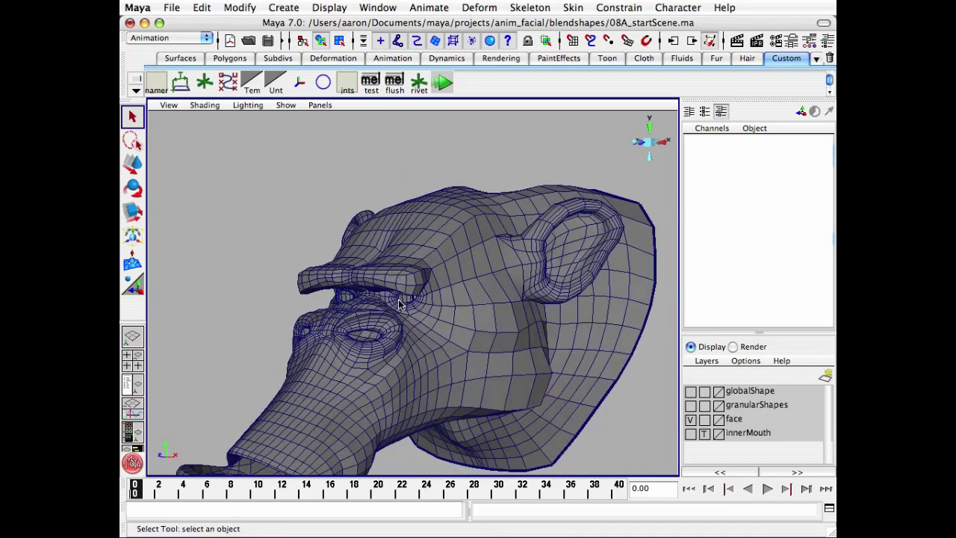
right_click_drag(419, 352, 426, 291, "alt")
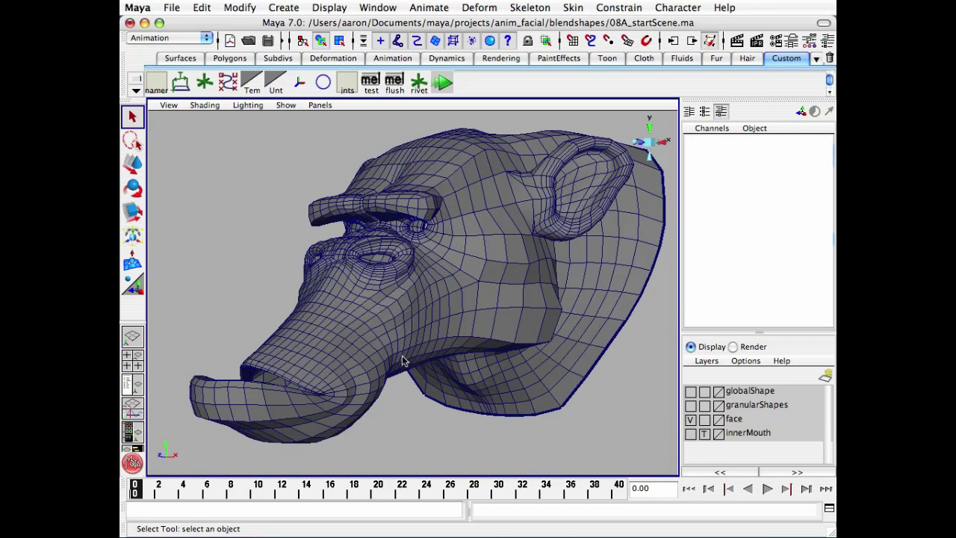
left_click_drag(404, 361, 411, 359, "alt")
right_click_drag(410, 358, 453, 334, "alt")
middle_click_drag(454, 334, 439, 372, "alt")
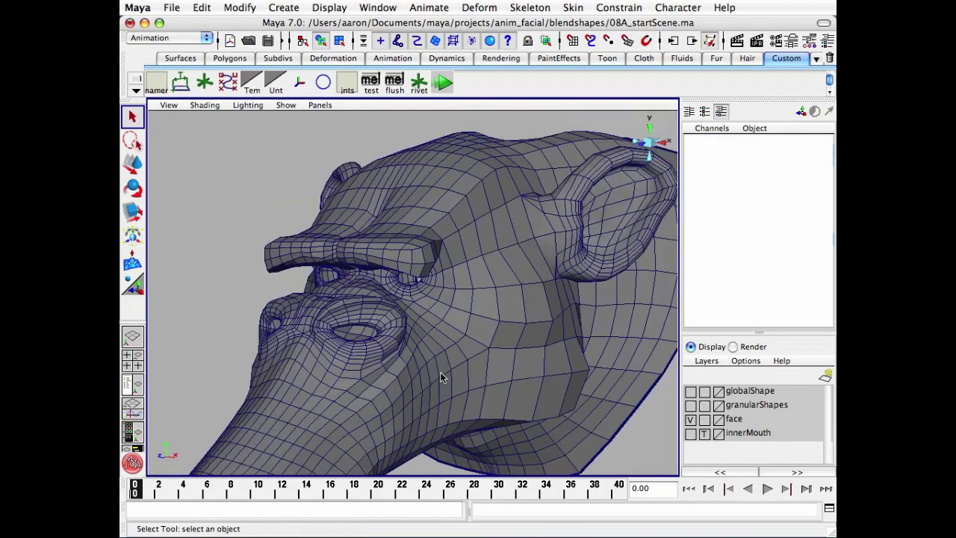
left_click_drag(440, 372, 453, 362, "alt")
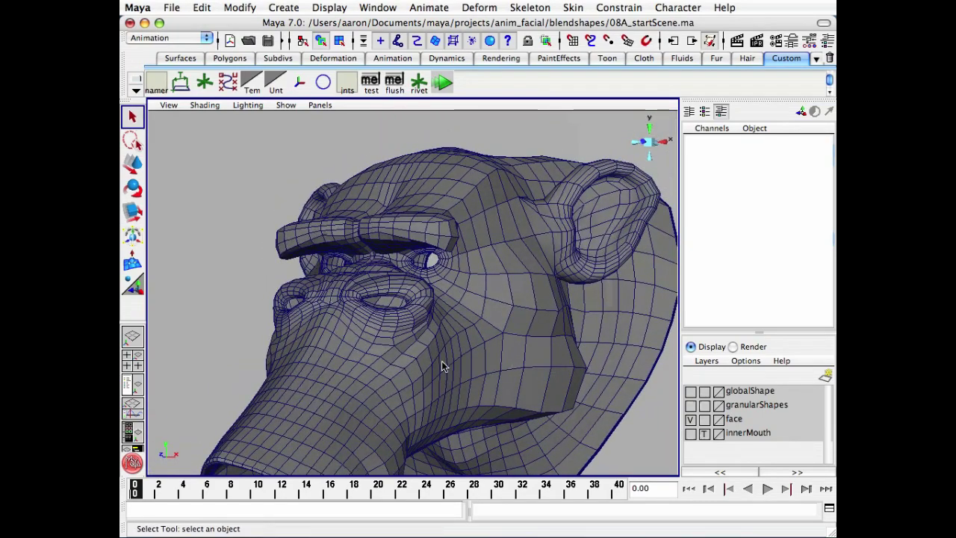
left_click_drag(351, 316, 348, 306, "alt")
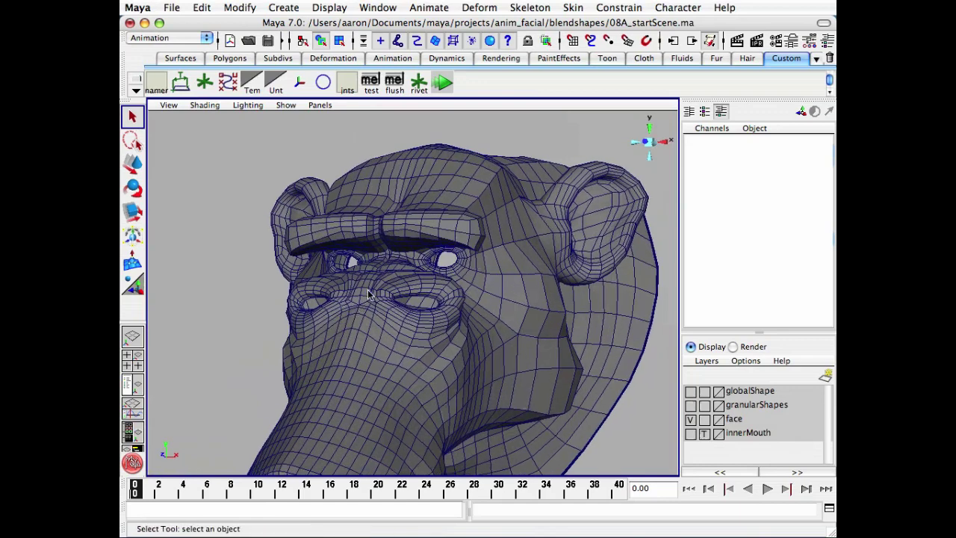
right_click_drag(348, 306, 389, 231, "alt")
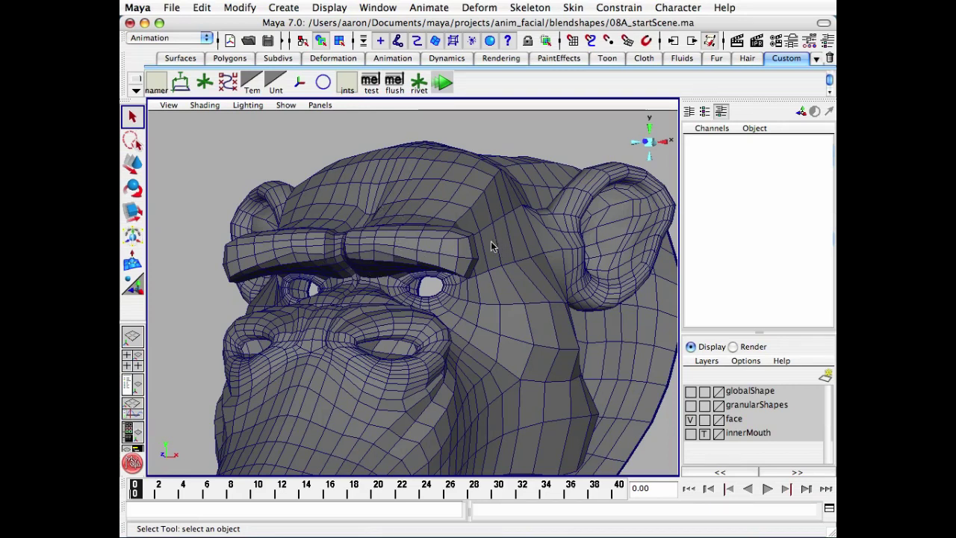
Examine how the brow ridge relates to the forehead, eye sockets and nose bridge from several angles.
left_click_drag(492, 247, 437, 270, "alt")
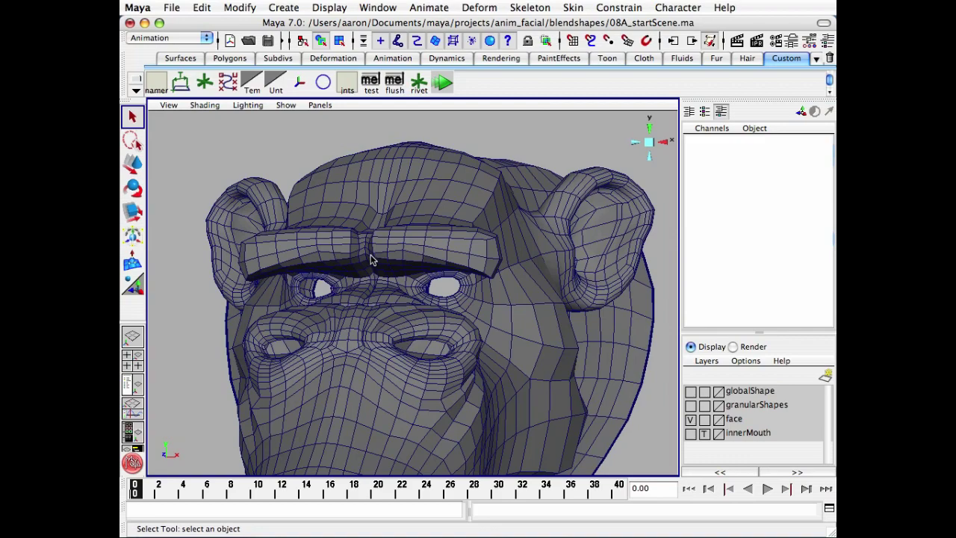
right_click_drag(371, 259, 341, 264, "alt")
mouse_move(341, 265)
left_mouse_down("alt")
mouse_move(354, 229)
mouse_move(313, 231)
mouse_move(340, 256)
left_mouse_up("alt")
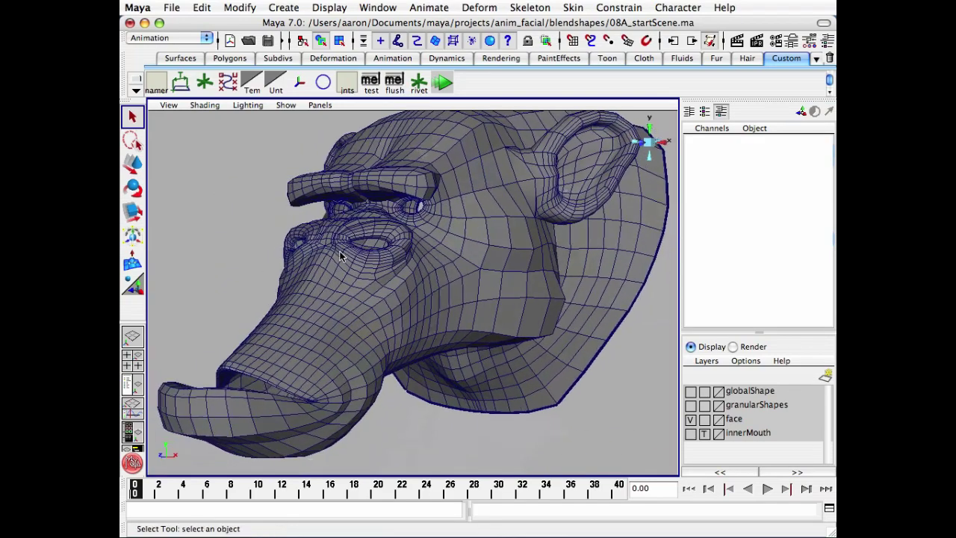
left_click_drag(328, 221, 312, 224, "alt")
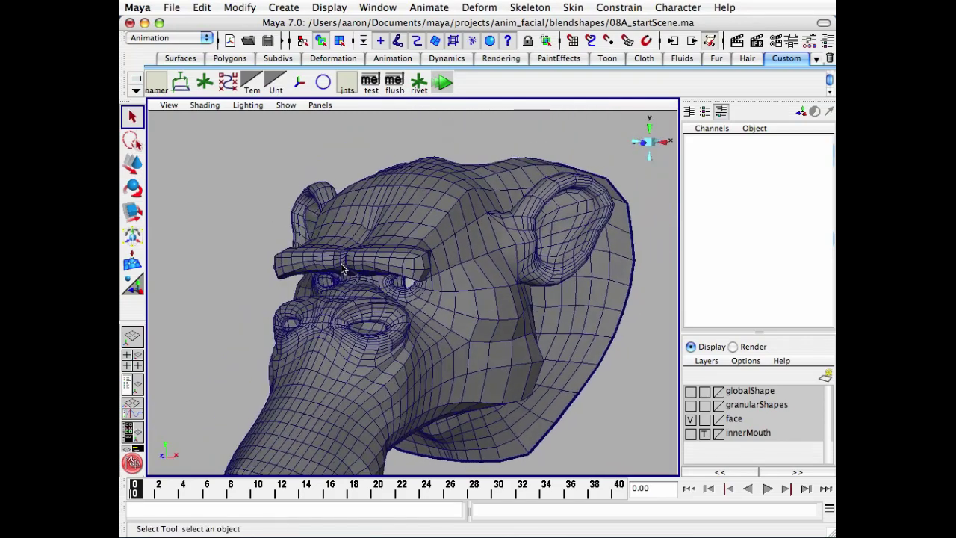
left_click_drag(348, 298, 403, 295, "alt")
right_click_drag(403, 294, 467, 259, "alt")
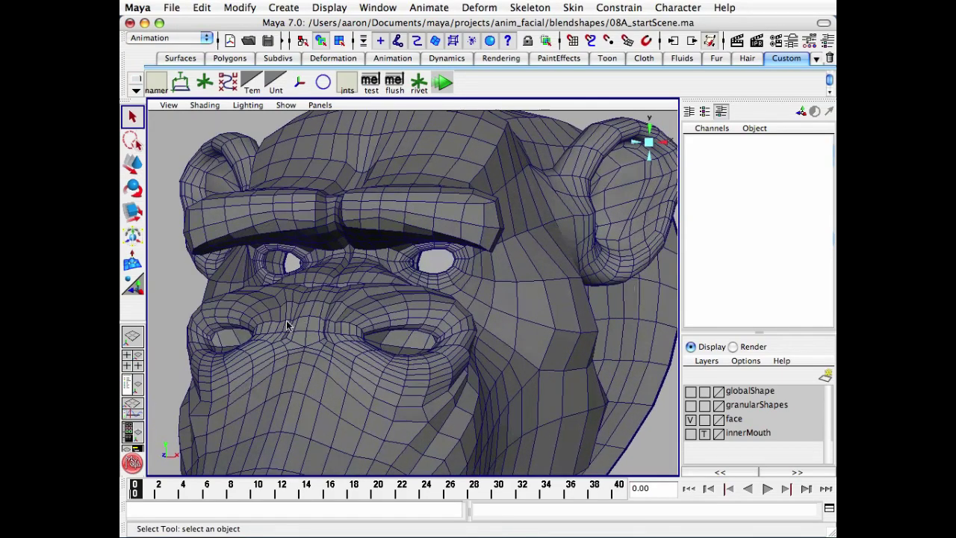
left_click_drag(286, 325, 299, 306, "alt")
right_click_drag(298, 307, 310, 269, "alt")
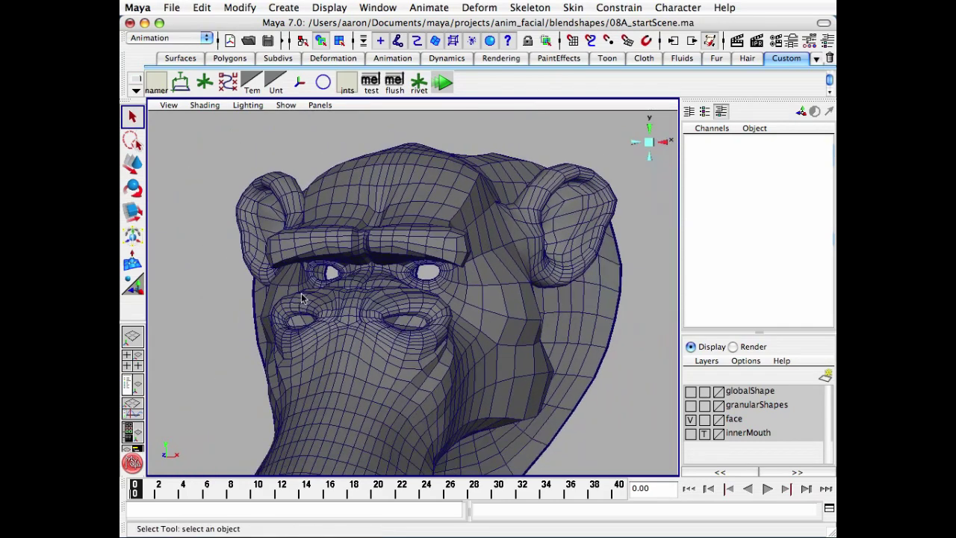
left_click_drag(310, 268, 316, 254, "alt")
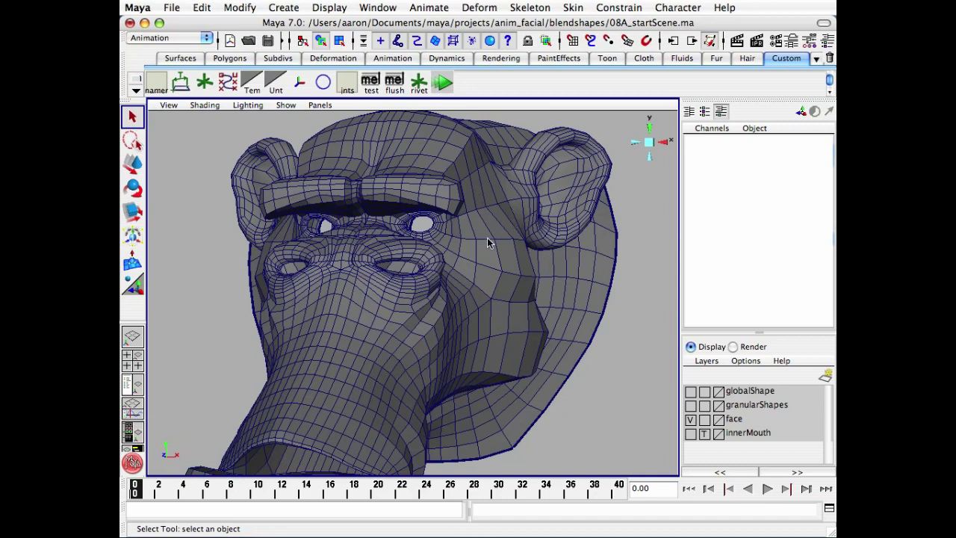
left_click_drag(487, 242, 404, 210, "alt")
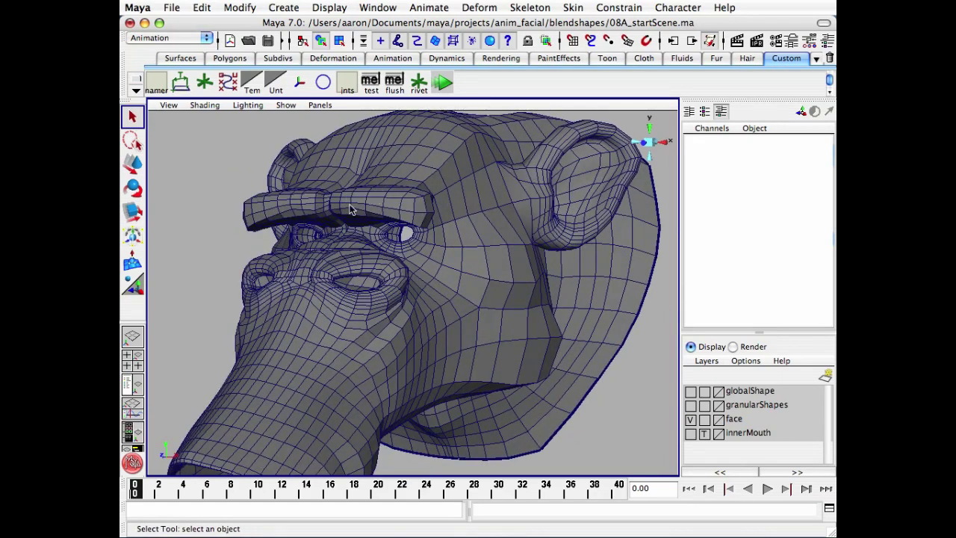
left_click_drag(395, 217, 416, 192, "alt")
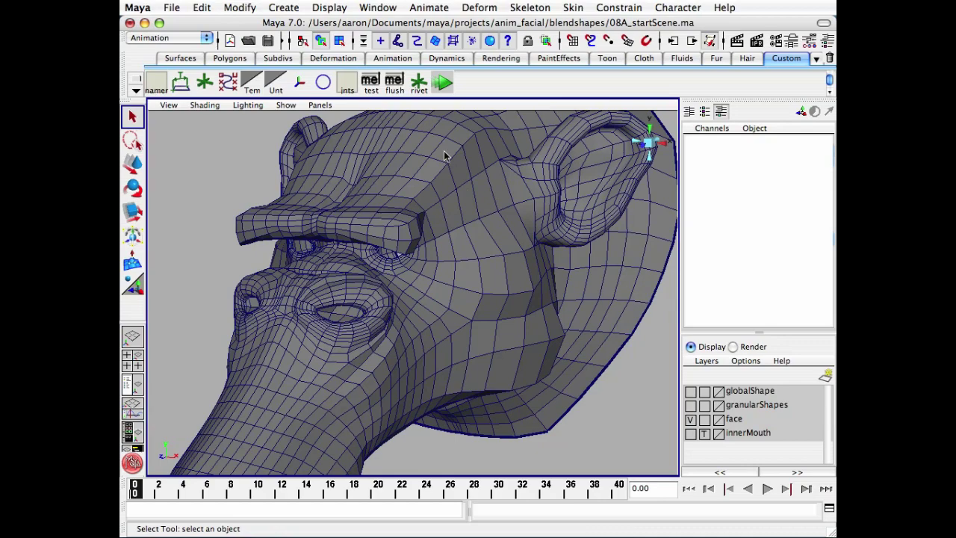
left_click_drag(426, 198, 407, 198, "alt")
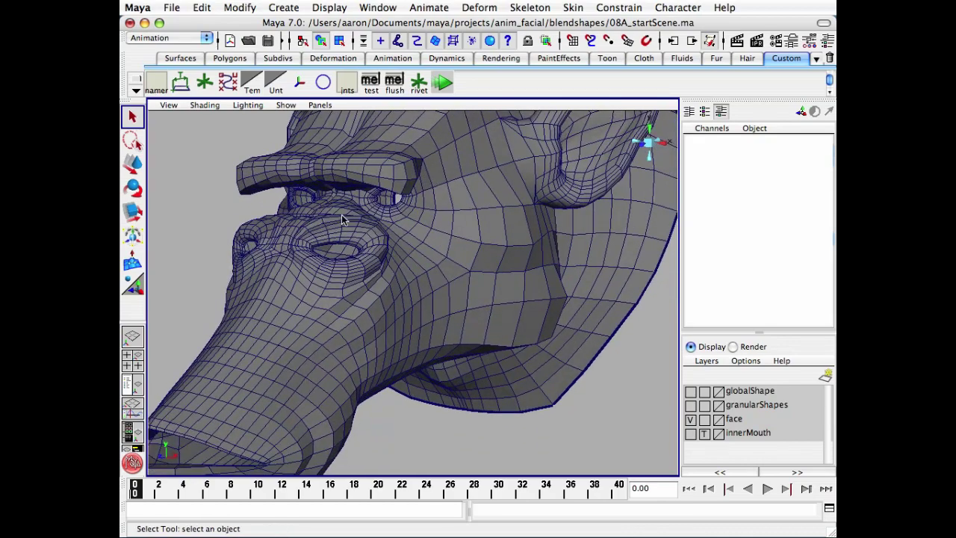
Examine the edge flow around the left eye, nostril, cheek and outer brow up close.
right_click_drag(342, 219, 371, 239, "alt")
mouse_move(371, 239)
middle_mouse_down("alt")
mouse_move(401, 222)
mouse_move(388, 235)
middle_mouse_up("alt")
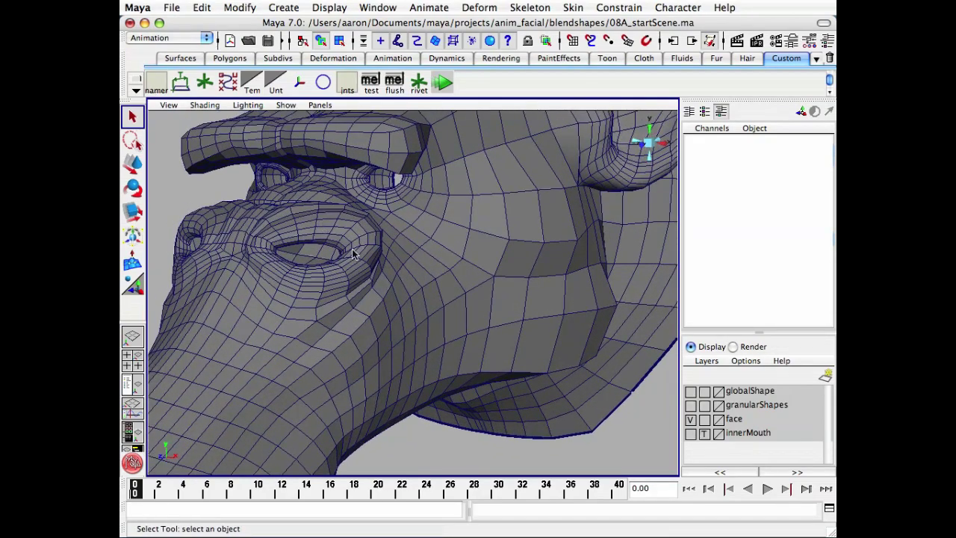
left_click_drag(369, 184, 340, 210, "alt")
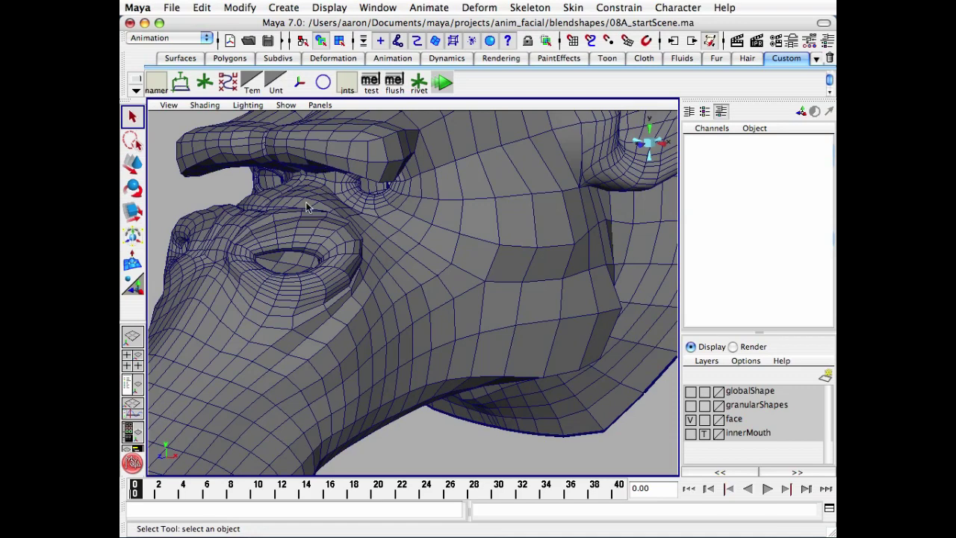
right_click_drag(389, 211, 354, 197, "alt")
middle_click_drag(354, 197, 348, 171, "alt")
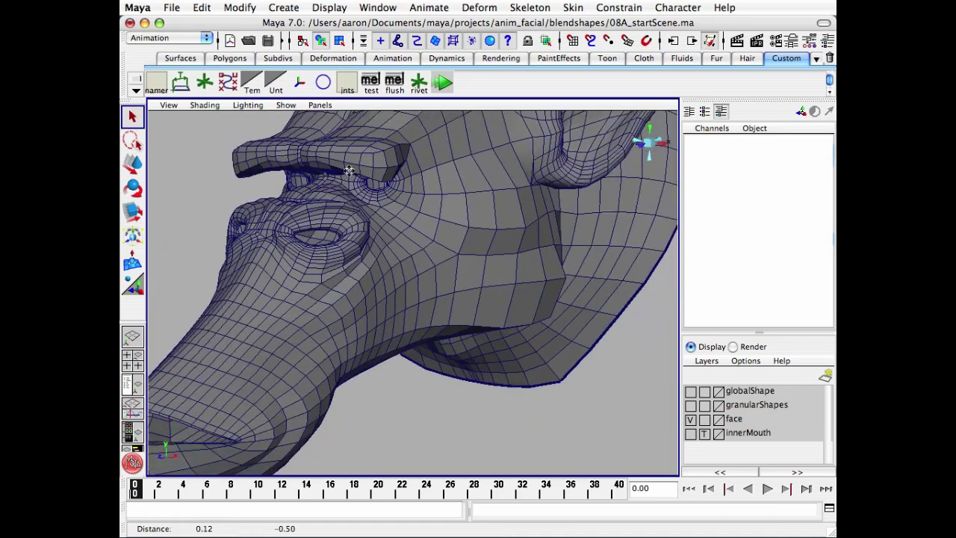
left_click_drag(349, 170, 345, 163, "alt")
right_click_drag(460, 237, 499, 250, "alt")
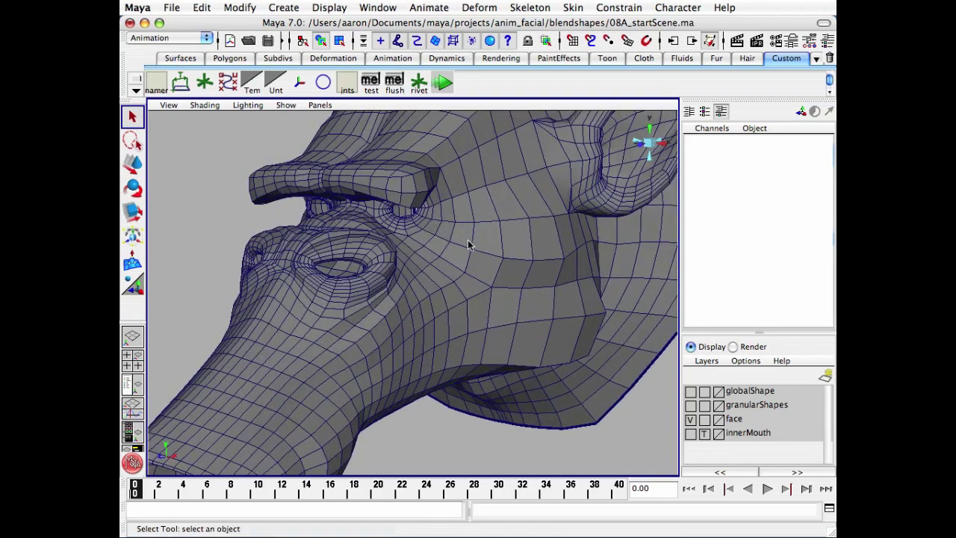
left_click_drag(415, 241, 458, 229, "alt")
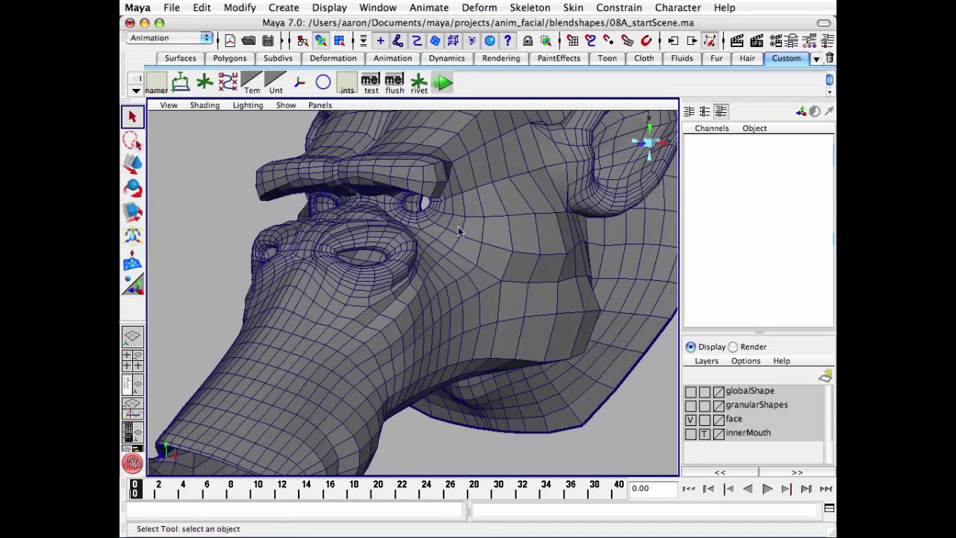
right_click_drag(458, 229, 448, 231, "alt")
left_click_drag(448, 231, 454, 241, "alt")
right_click_drag(454, 241, 363, 319, "alt")
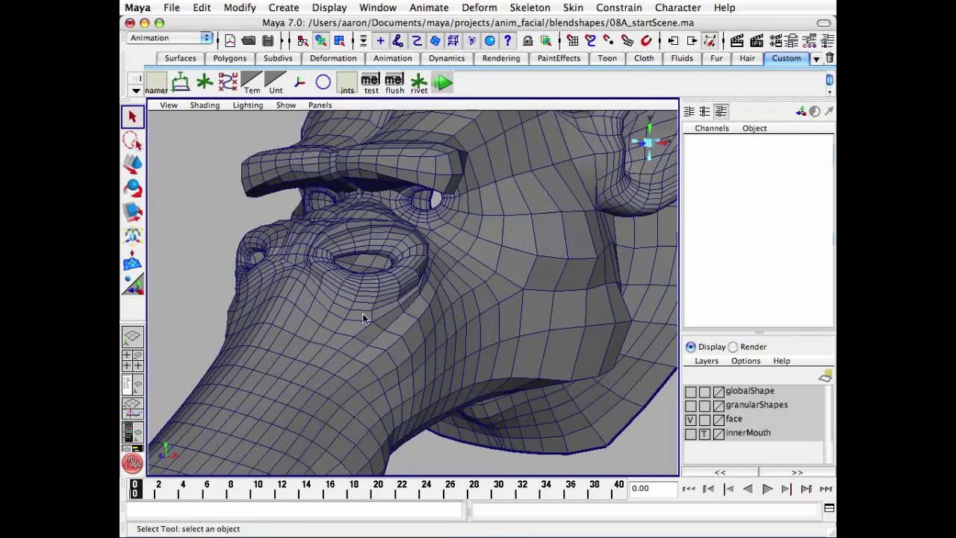
middle_click_drag(320, 159, 327, 204, "alt")
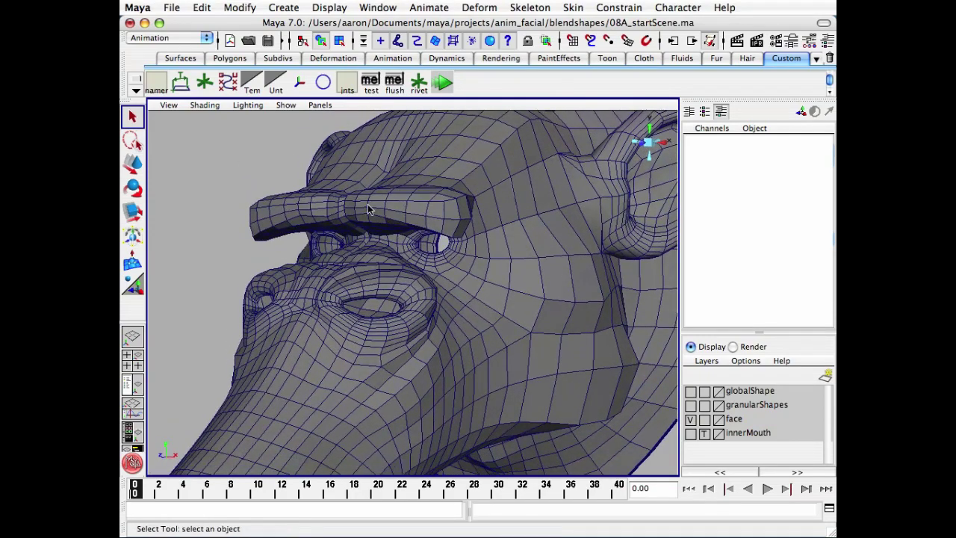
left_click_drag(367, 209, 374, 207, "alt")
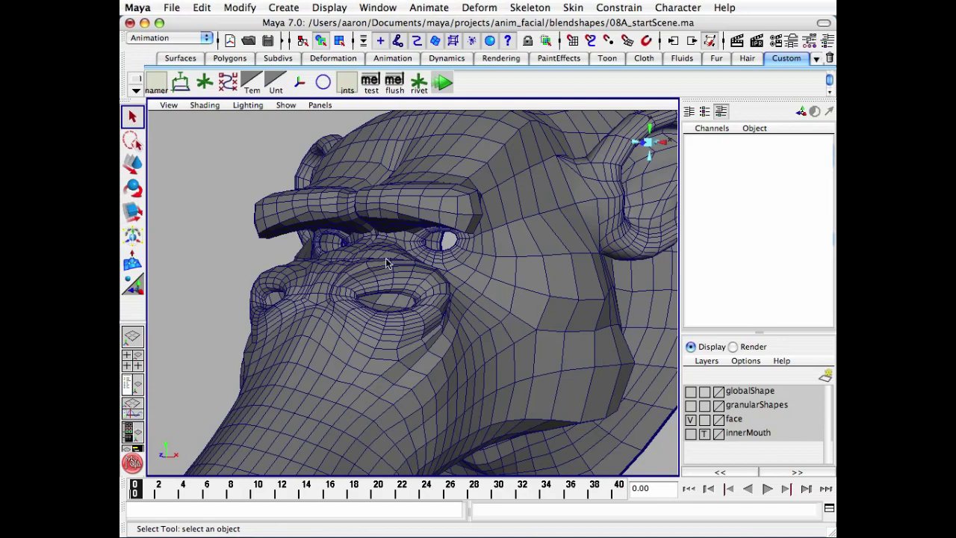
left_click_drag(386, 261, 388, 232, "alt")
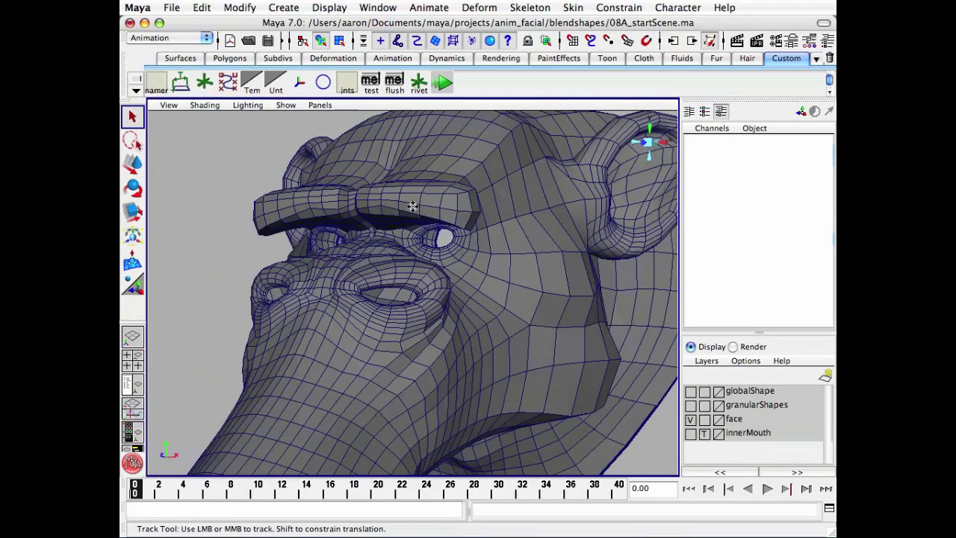
middle_click_drag(412, 204, 439, 254, "alt")
left_click_drag(439, 254, 444, 252, "alt")
right_click_drag(443, 252, 452, 251, "alt")
Open the Hypergraph and select the brow_l_up04 target under l_browTargets_grp.
key("shift+h")
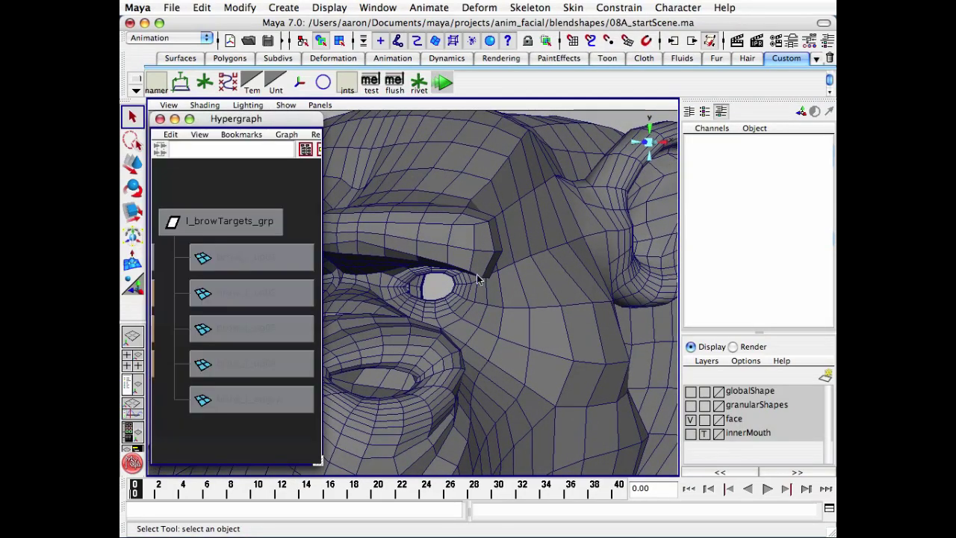
middle_click_drag(475, 262, 570, 271, "alt")
right_click_drag(570, 271, 478, 274, "alt")
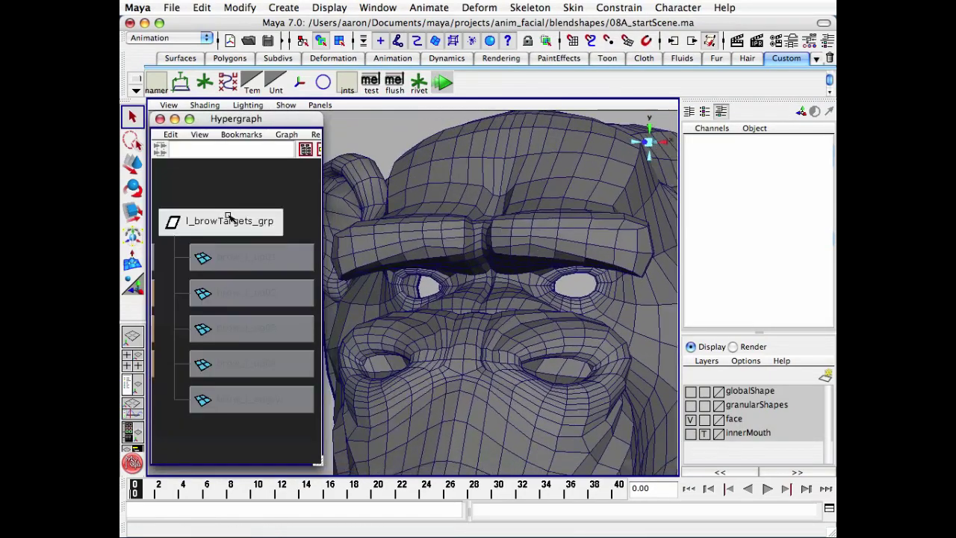
left_click(249, 363)
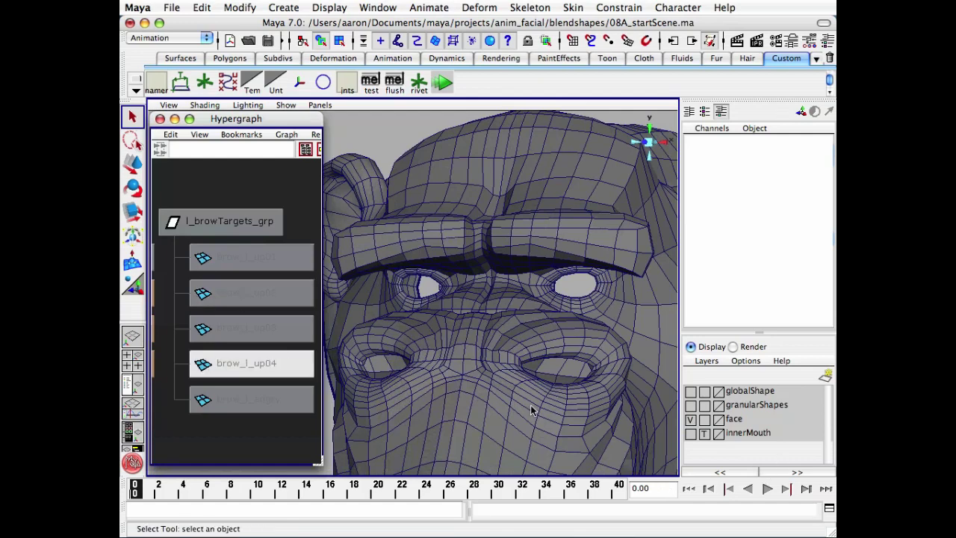
Turn on visibility of the granularShapes layer and inspect a raised left-brow target head up close.
right_click_drag(582, 428, 499, 304, "alt")
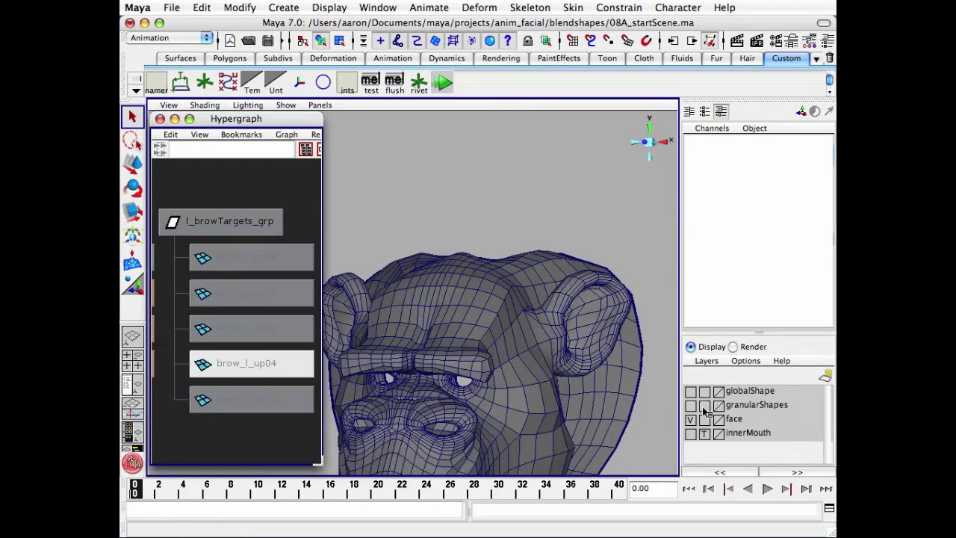
left_click(690, 404)
right_click_drag(553, 351, 457, 311, "alt")
middle_click_drag(463, 262, 492, 396, "alt")
left_click_drag(491, 396, 515, 401, "alt")
right_click_drag(523, 401, 658, 409, "alt")
middle_click_drag(518, 361, 523, 387, "alt")
left_click_drag(522, 387, 527, 391, "alt")
right_click_drag(530, 391, 661, 380, "alt")
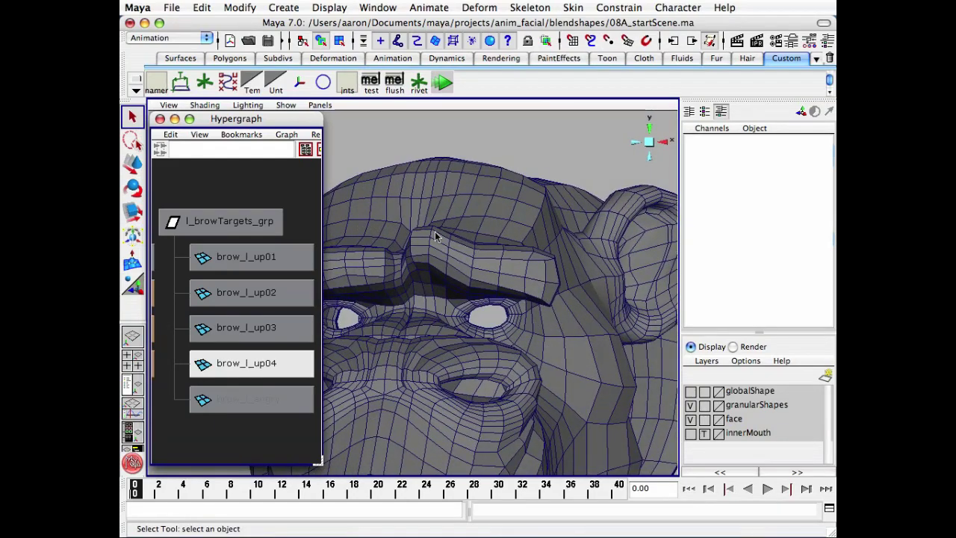
Inspect the neighbouring left-brow target heads for comparison, including brow_l_up02.
right_click_drag(593, 319, 527, 309, "alt")
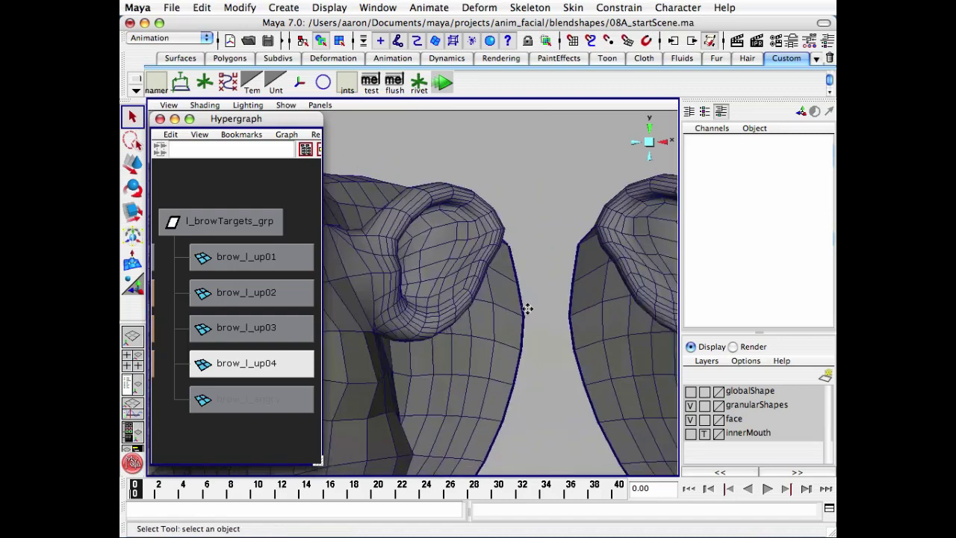
middle_click_drag(527, 308, 280, 295, "alt")
middle_click_drag(365, 299, 179, 298, "alt")
right_click_drag(372, 308, 333, 312, "alt")
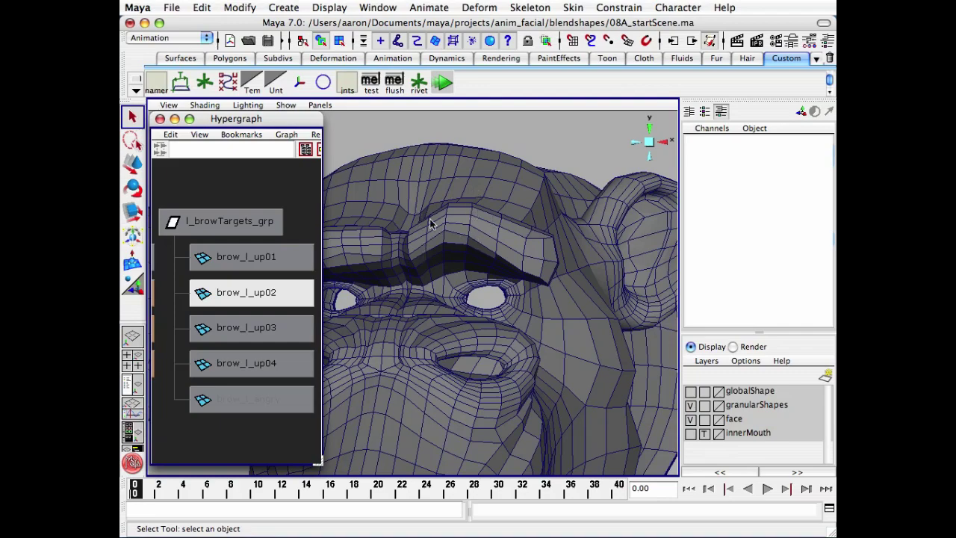
Compare the raised left brow on the neighbouring brow_l_up target heads, from close up and from farther back.
middle_click_drag(553, 292, 318, 289, "alt")
mouse_move(582, 288)
middle_mouse_down("alt")
mouse_move(527, 277)
mouse_move(318, 279)
middle_mouse_up("alt")
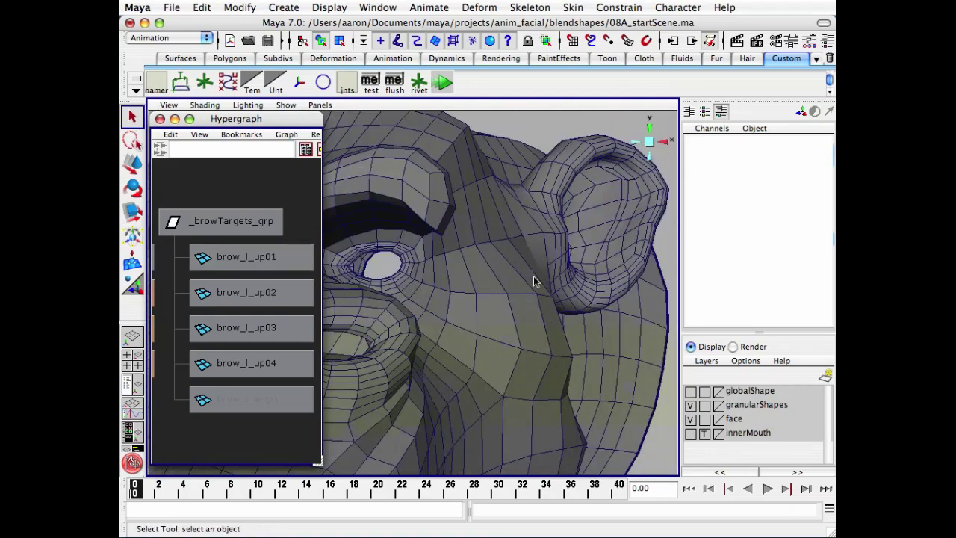
middle_click_drag(535, 279, 607, 290, "alt")
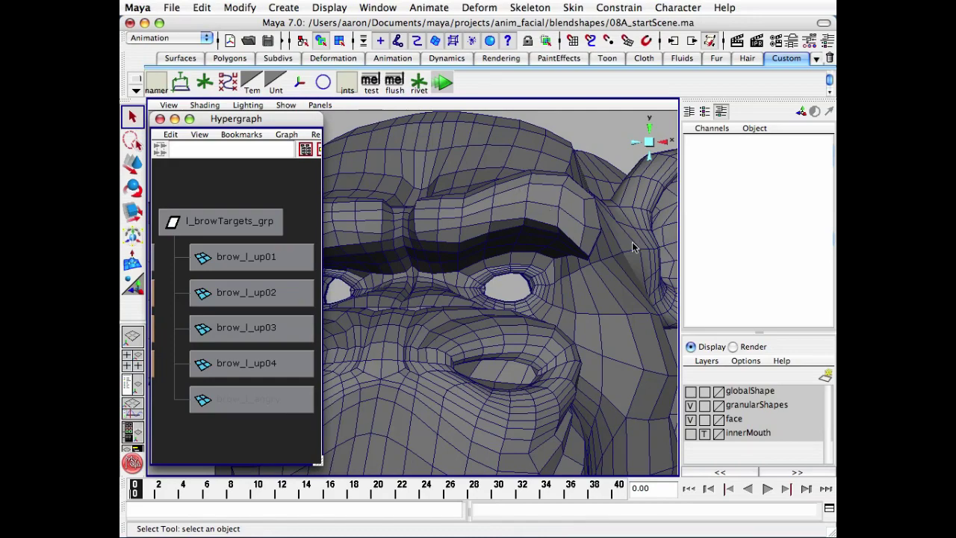
middle_click_drag(631, 247, 485, 178, "alt")
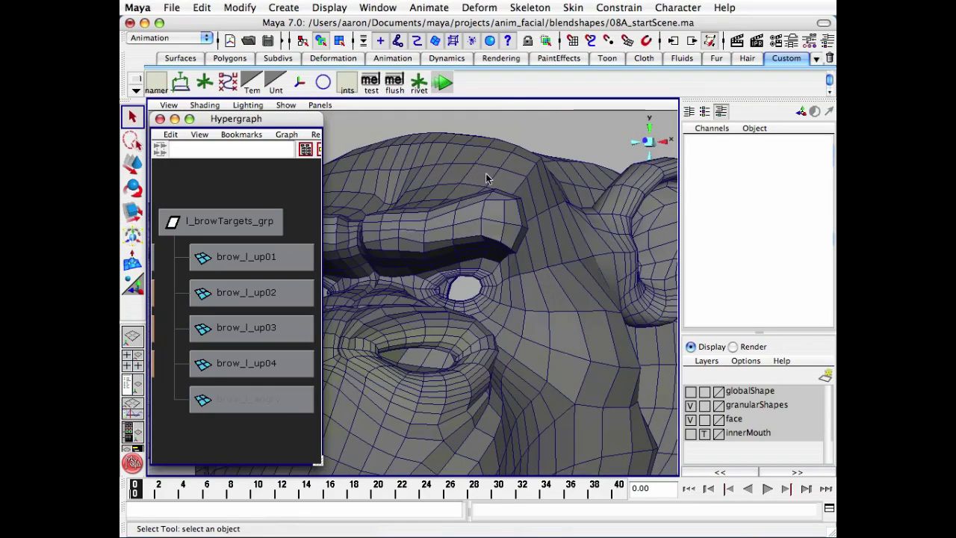
right_click_drag(502, 241, 400, 241, "alt")
middle_click_drag(399, 240, 538, 239, "alt")
right_click_drag(537, 239, 452, 230, "alt")
middle_click_drag(467, 236, 523, 240, "alt")
left_click_drag(504, 238, 499, 240, "alt")
middle_click_drag(593, 263, 617, 266, "alt")
right_click_drag(612, 267, 523, 271, "alt")
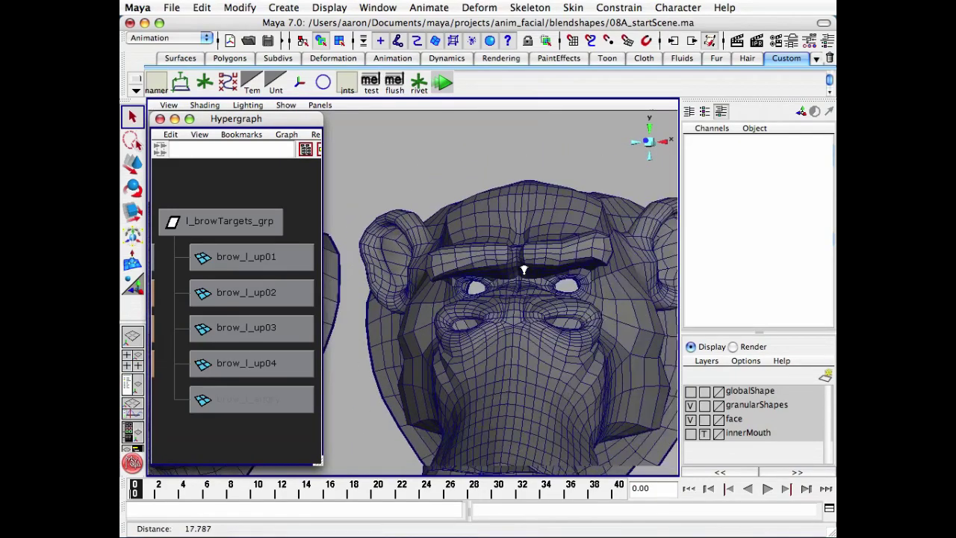
middle_click_drag(440, 248, 633, 274, "alt")
middle_click_drag(422, 274, 551, 277, "alt")
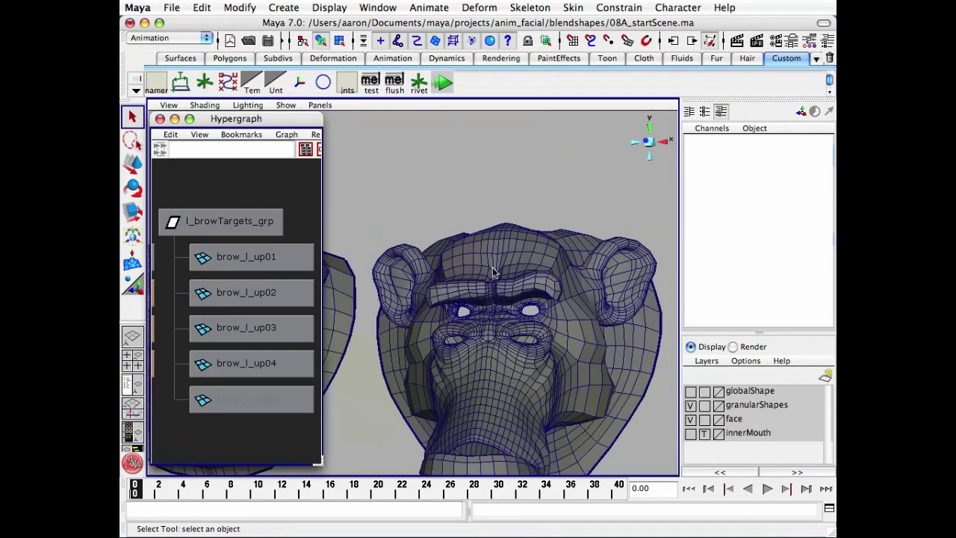
middle_click_drag(413, 271, 478, 277, "alt")
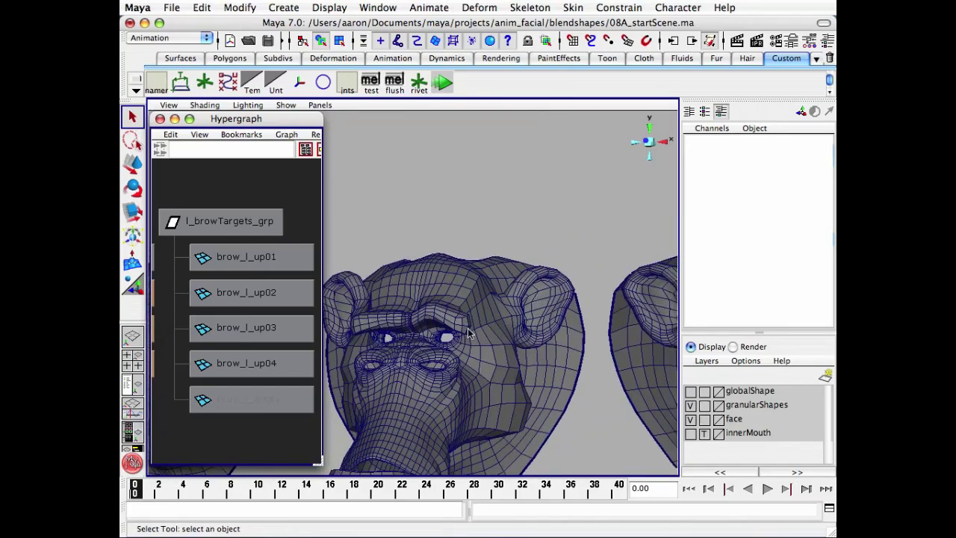
Examine the middle, outer and inner brow-raise target heads from front and three-quarter views.
right_click_drag(441, 321, 525, 221, "alt")
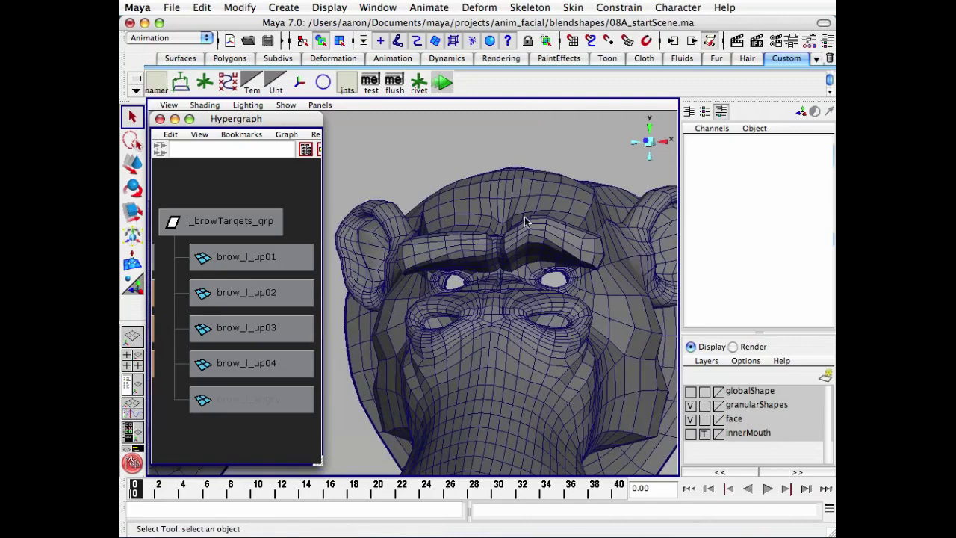
left_click_drag(586, 232, 494, 245, "alt")
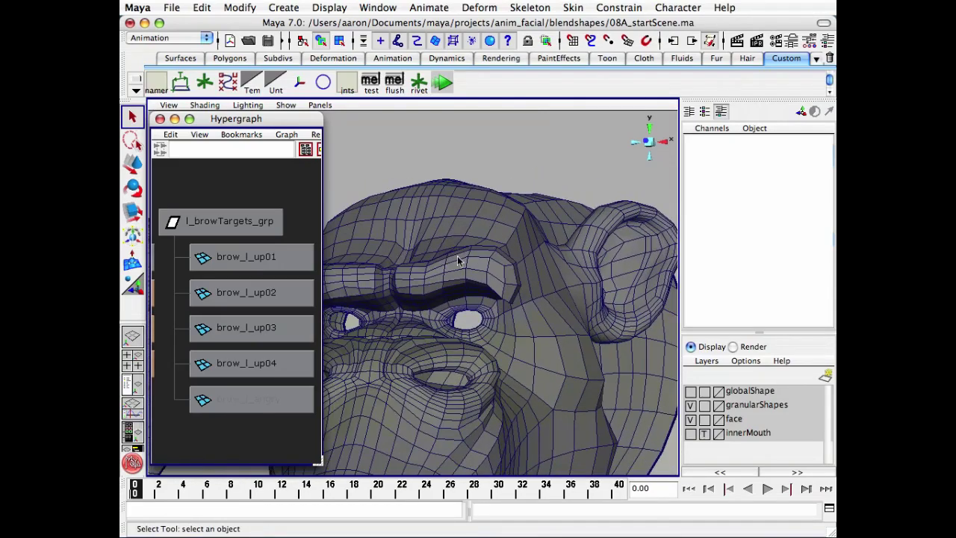
middle_click_drag(458, 260, 477, 259, "alt")
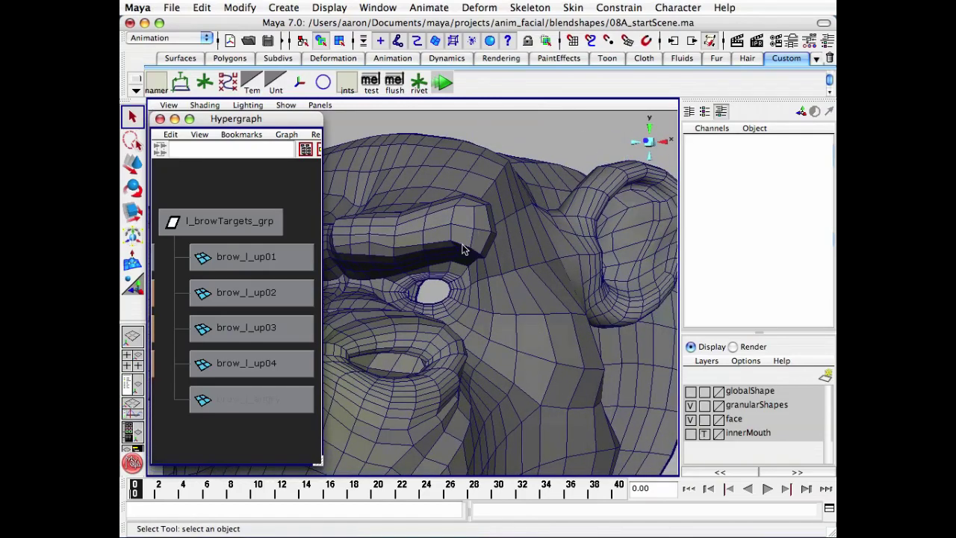
right_click_drag(462, 248, 404, 245, "alt")
middle_click_drag(464, 251, 491, 243, "alt")
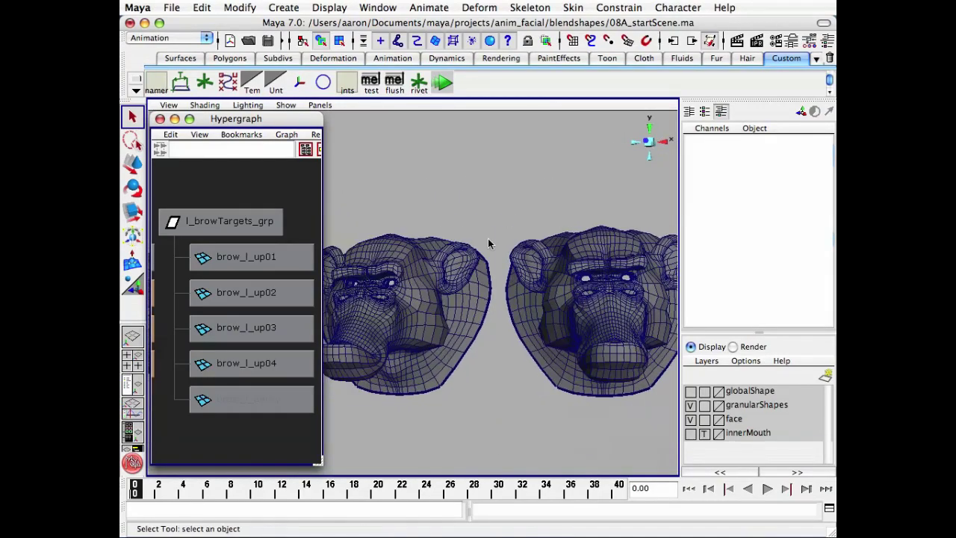
right_click_drag(491, 243, 480, 233, "alt")
middle_click_drag(501, 236, 493, 273, "alt")
right_click_drag(627, 295, 677, 306, "alt")
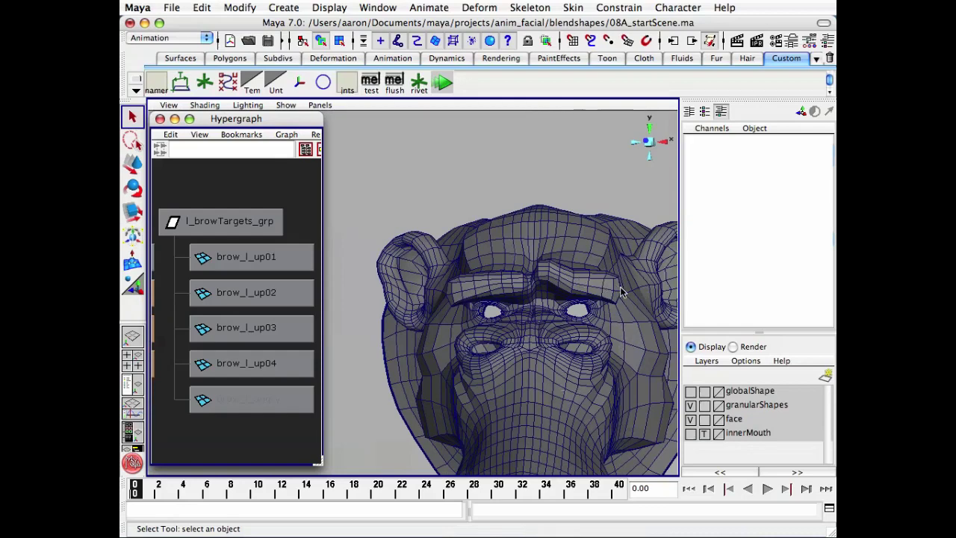
left_click_drag(624, 291, 464, 288, "alt")
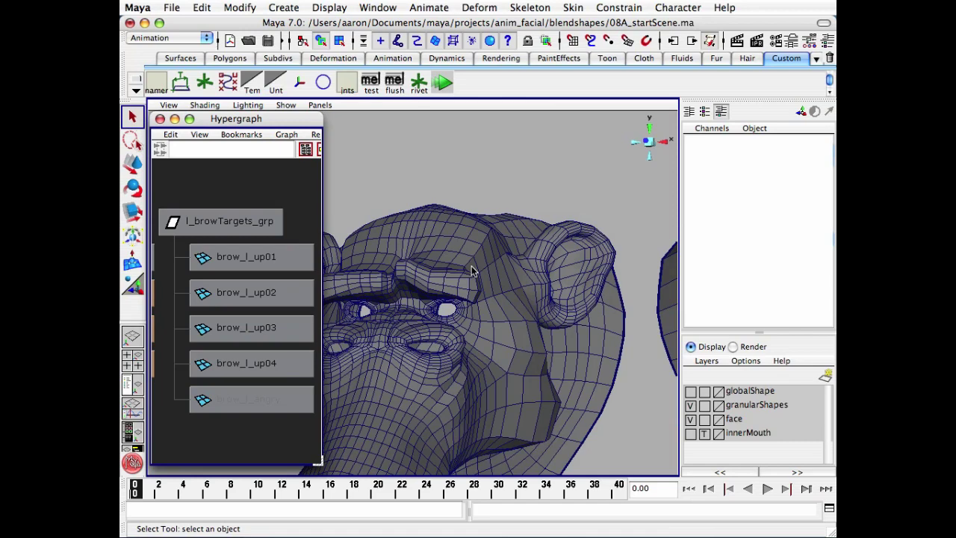
mouse_move(531, 345)
left_mouse_down("alt")
mouse_move(523, 329)
mouse_move(527, 347)
left_mouse_up("alt")
Hide the granularShapes layer, show the globalShape layer and bring the brow_l_angry target head into close view.
left_click(690, 403)
left_click(691, 393)
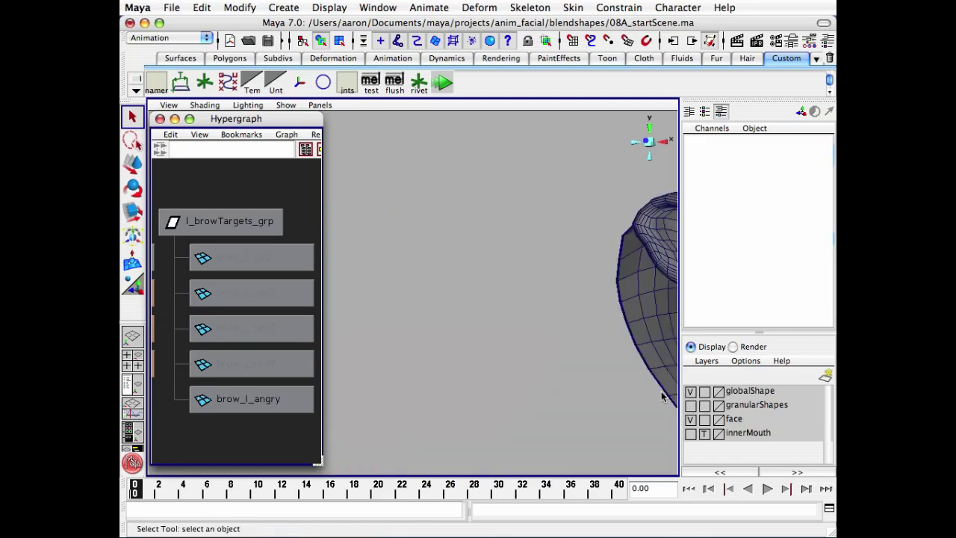
middle_click_drag(532, 390, 361, 400, "alt")
middle_click_drag(530, 374, 437, 369, "alt")
right_click_drag(438, 373, 554, 359, "alt")
middle_click_drag(554, 359, 509, 422, "alt")
left_click_drag(509, 422, 525, 356, "alt")
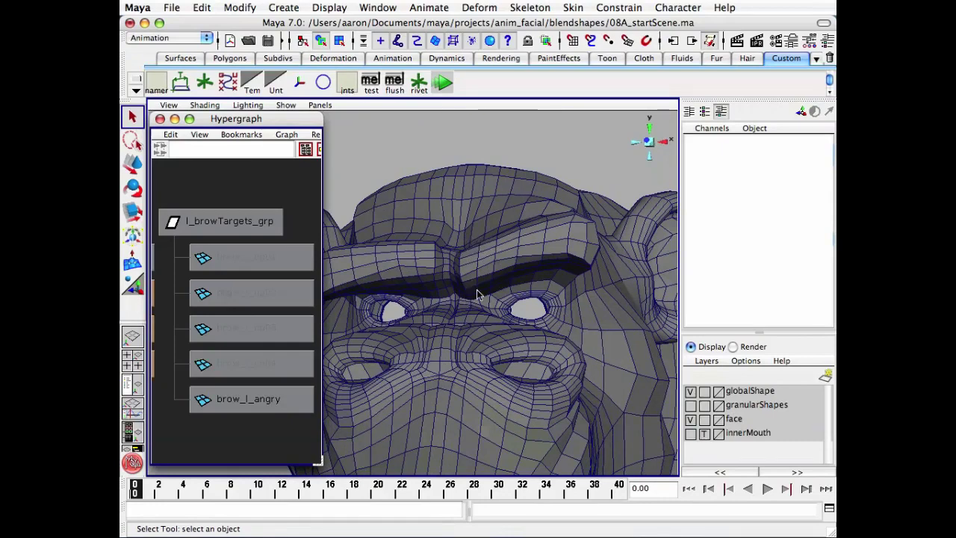
Examine the left brow and forehead shape of the brow_l_angry target from the front and side.
left_click_drag(478, 295, 507, 292, "alt")
left_click_drag(566, 264, 525, 254, "alt")
middle_click_drag(525, 253, 599, 245, "alt")
left_click_drag(599, 245, 419, 264, "alt")
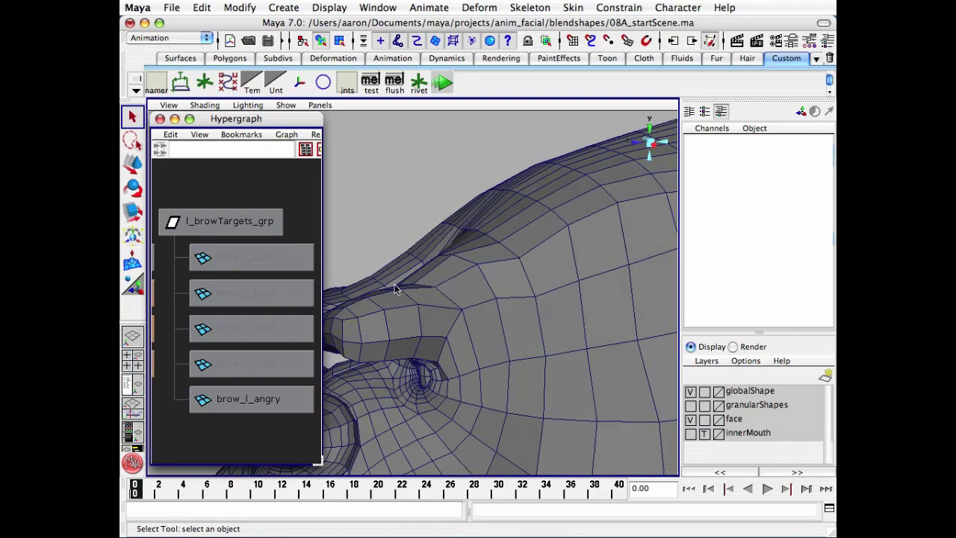
left_click_drag(443, 284, 468, 271, "alt")
right_click_drag(523, 298, 503, 309, "alt")
left_click_drag(478, 302, 523, 278, "alt")
middle_click_drag(511, 270, 509, 224, "alt")
right_click_drag(509, 246, 560, 250, "alt")
middle_click_drag(560, 250, 473, 286, "alt")
left_click_drag(474, 286, 506, 277, "alt")
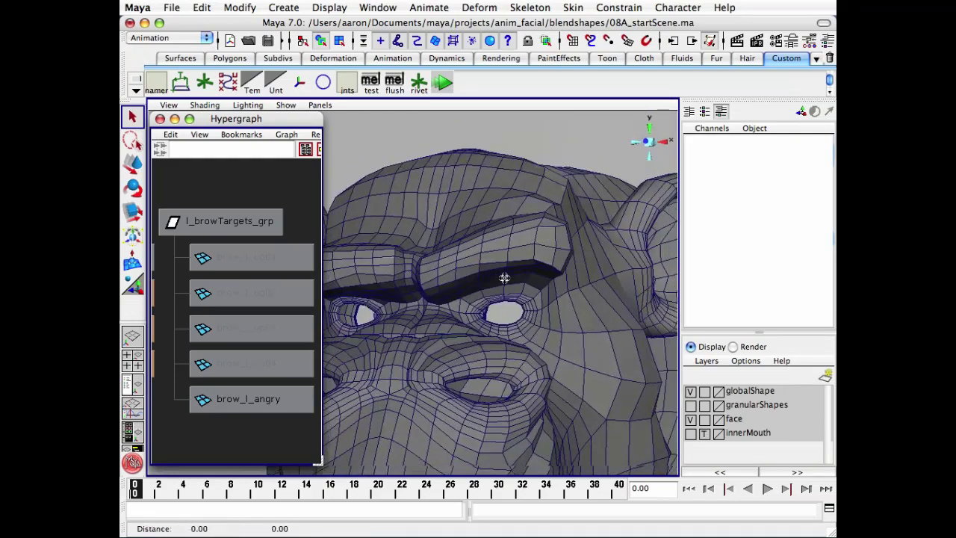
middle_click_drag(505, 277, 546, 294, "alt")
left_click_drag(546, 294, 544, 294, "alt")
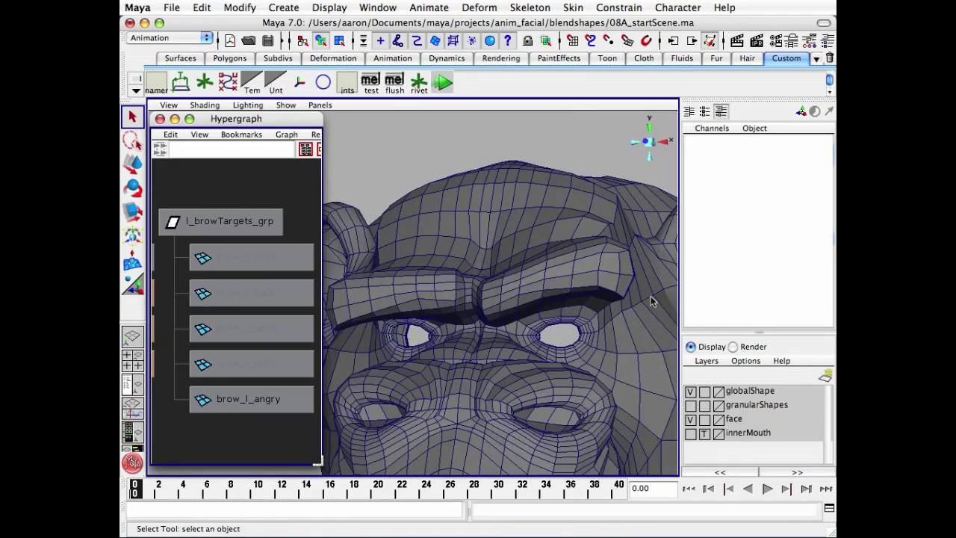
mouse_move(650, 298)
left_mouse_down("alt")
mouse_move(580, 299)
mouse_move(641, 303)
left_mouse_up("alt")
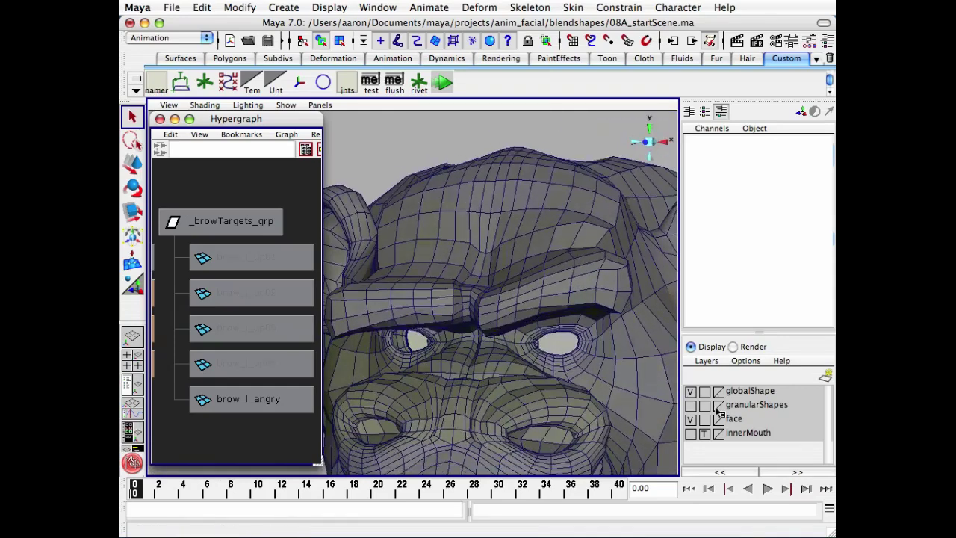
Hide the globalShape layer, keeping granularShapes hidden too, so only the face layer is displayed.
left_click(691, 405)
left_click(691, 392)
left_click(691, 406)
left_click_drag(525, 324, 521, 323, "alt")
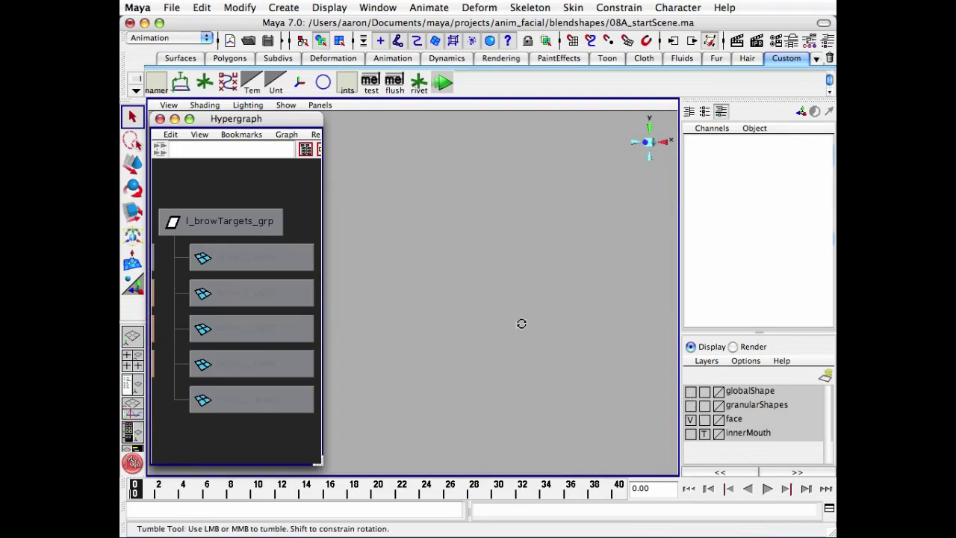
In the Hypergraph, select brow_l_up01 to brow_l_up04 and brow_l_angry, add cave01_head_geo last, and close the Hypergraph.
middle_click_drag(234, 314, 238, 313, "alt")
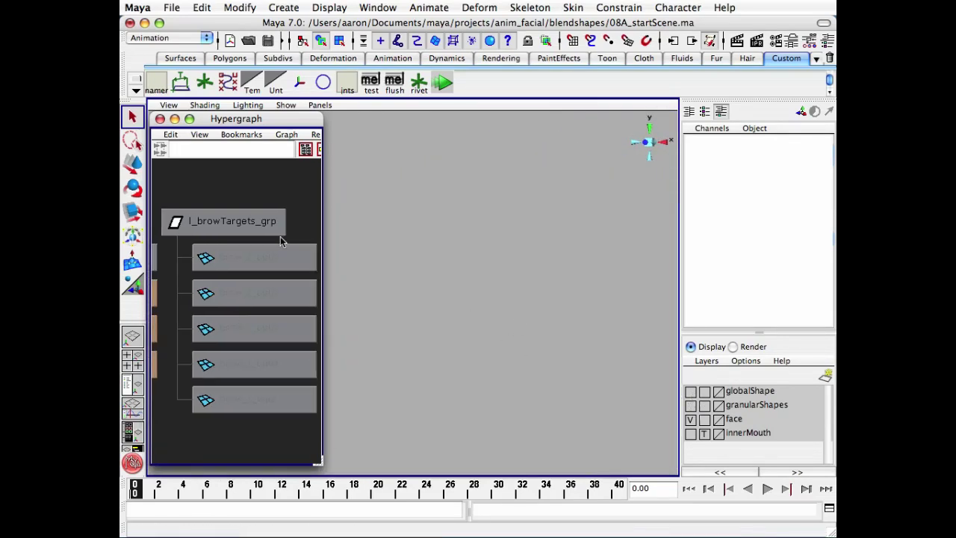
left_click_drag(304, 239, 309, 440)
key("f")
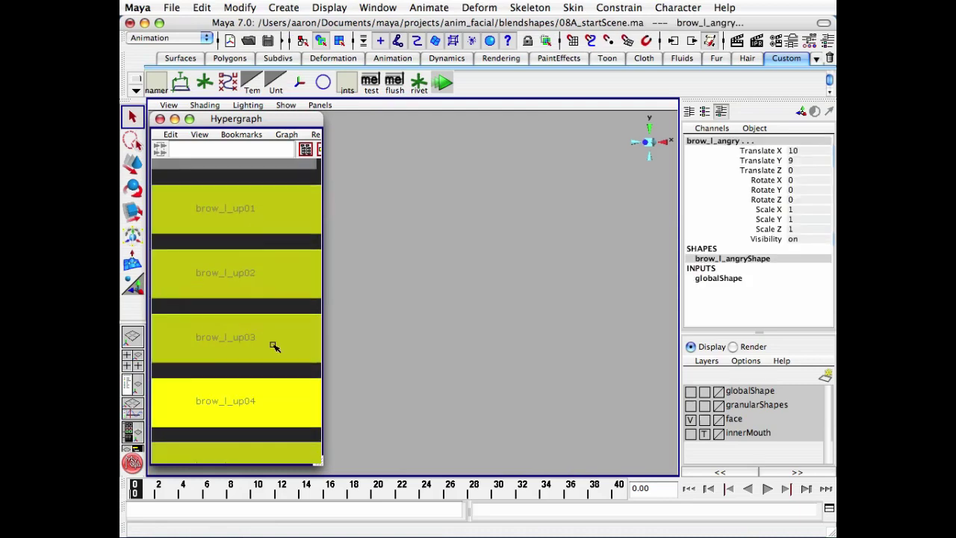
middle_click_drag(234, 346, 218, 273, "alt")
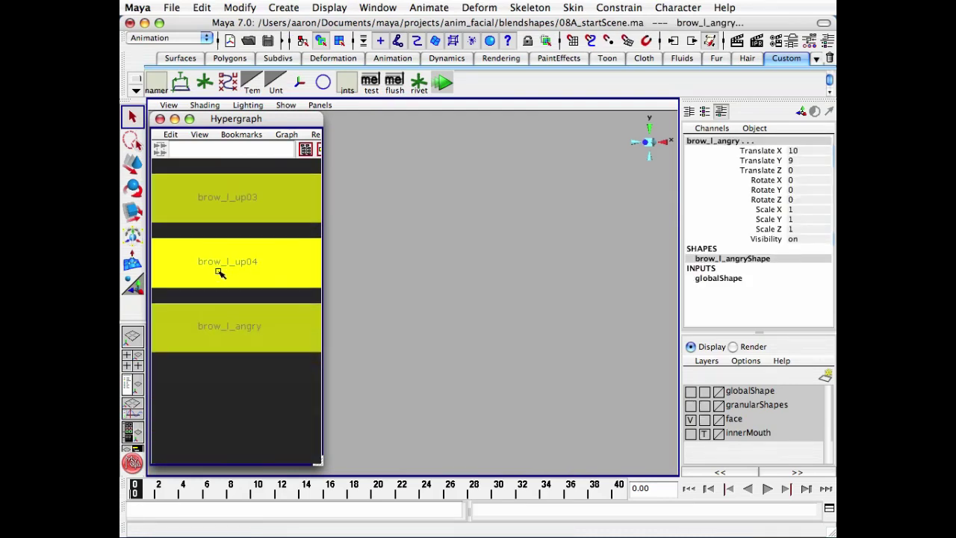
right_click_drag(280, 326, 205, 320, "alt")
middle_click_drag(205, 321, 253, 398, "alt")
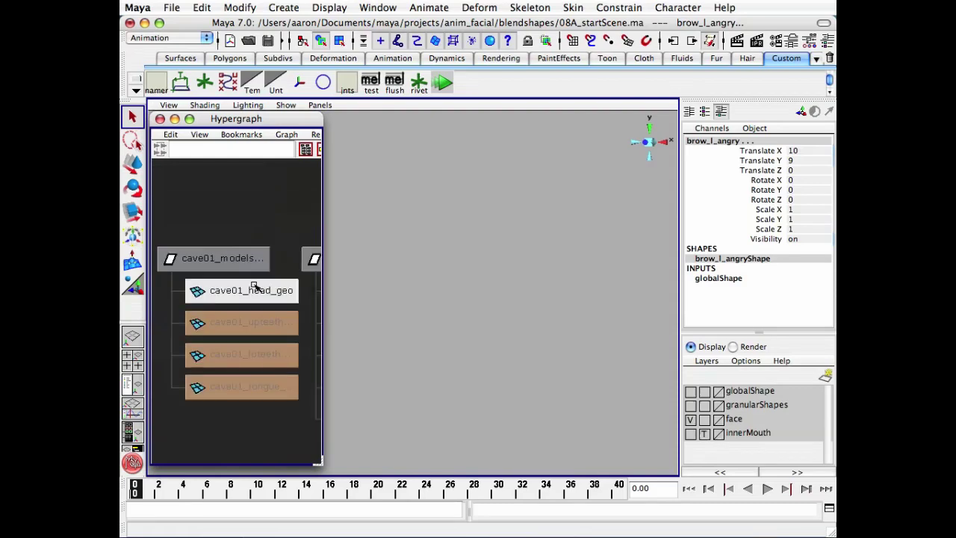
left_click(255, 289)
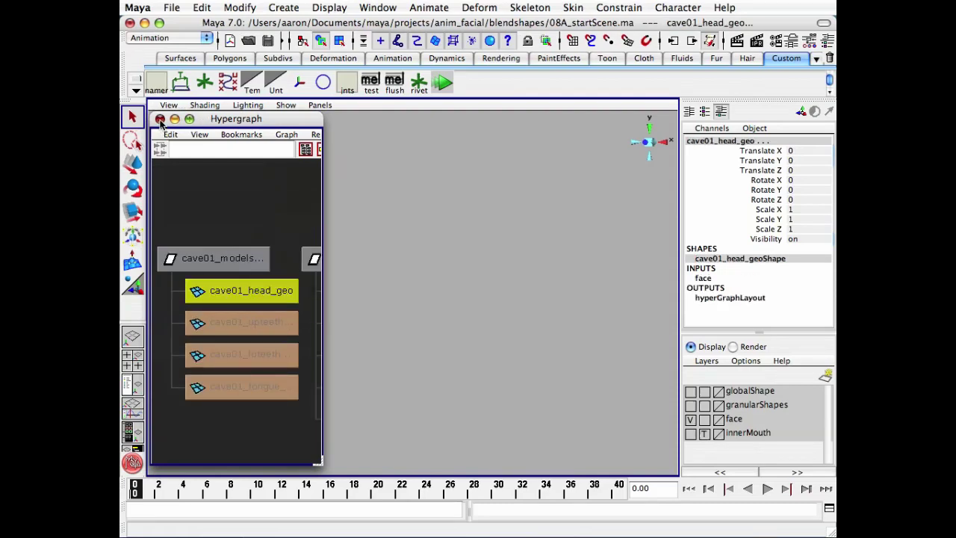
left_click(160, 120)
key("f")
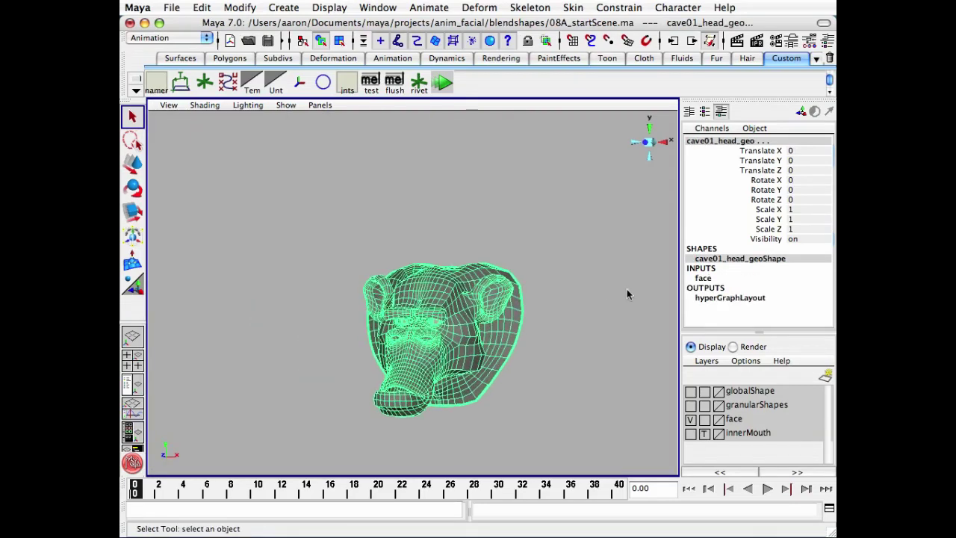
Create a blend shape node named left_brow from the selection, with local origin, Check Topology on and In-Between off.
middle_click_drag(464, 307, 411, 269, "alt")
right_click_drag(412, 270, 474, 257, "alt")
middle_click_drag(474, 257, 498, 247, "alt")
left_click_drag(444, 251, 475, 250, "alt")
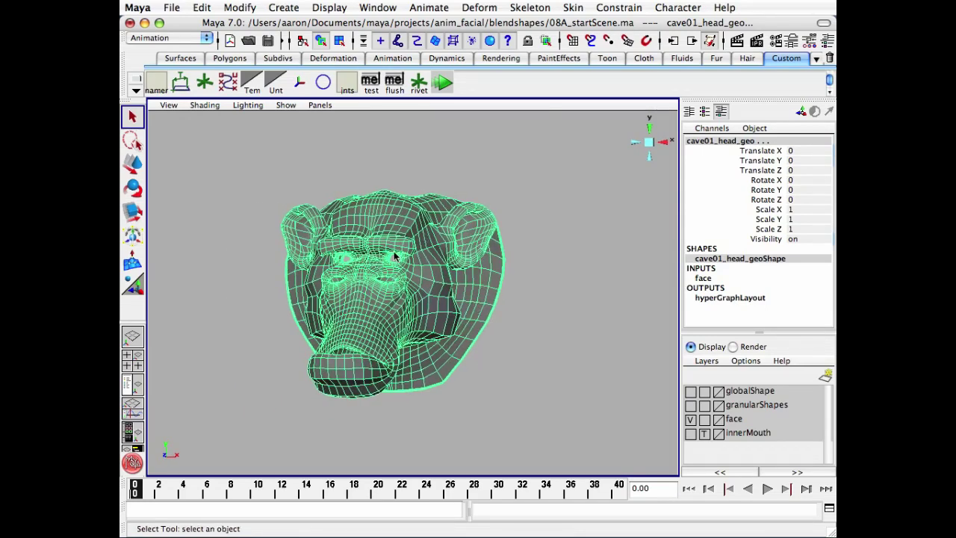
left_click(480, 7)
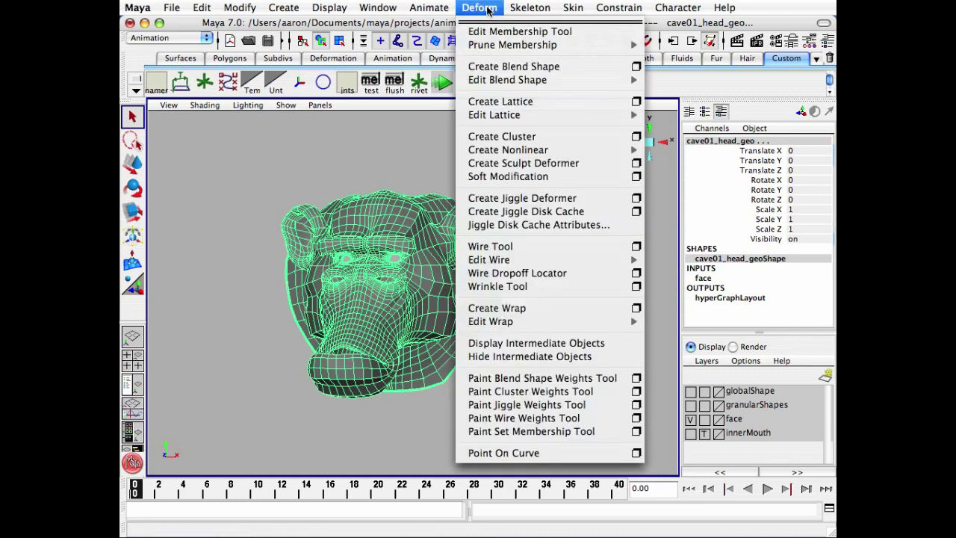
mouse_move(595, 73)
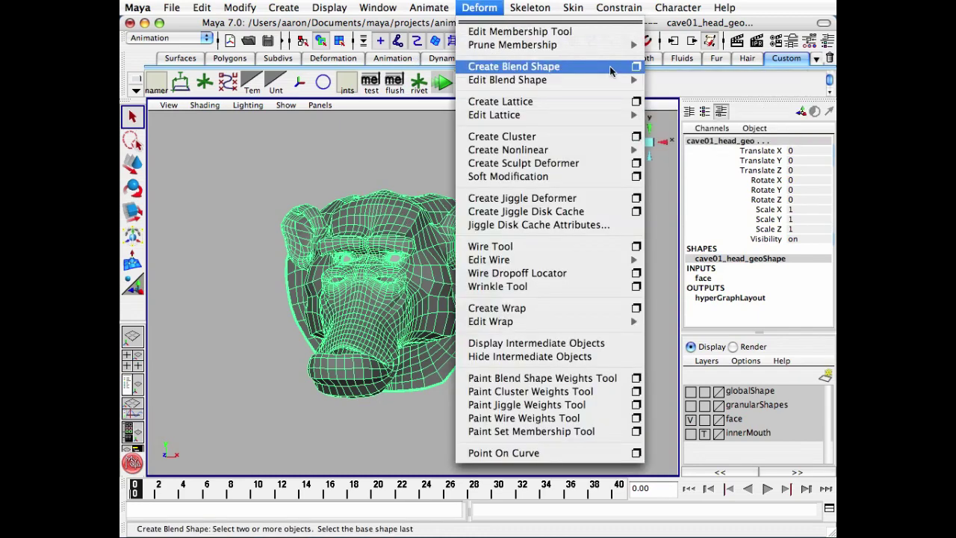
left_click(635, 67)
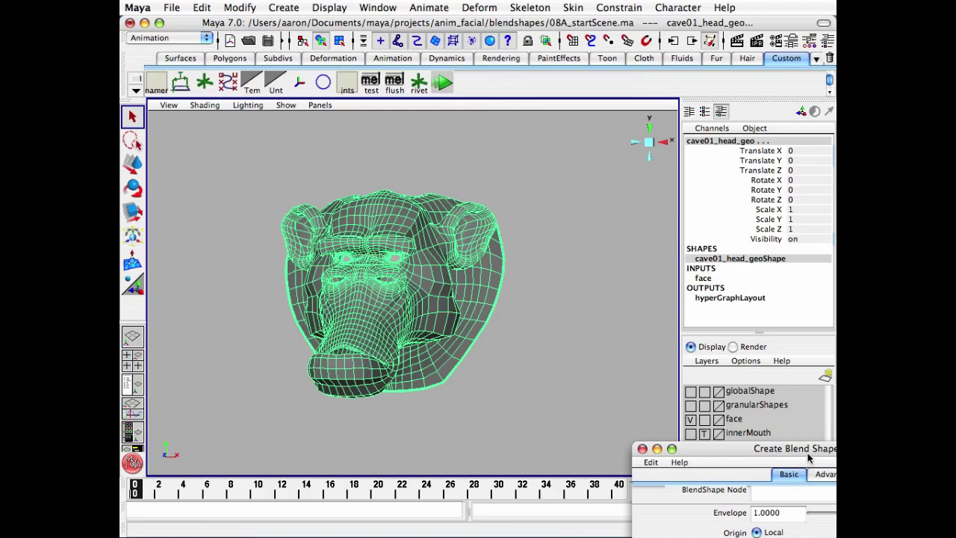
left_click_drag(807, 456, 574, 255)
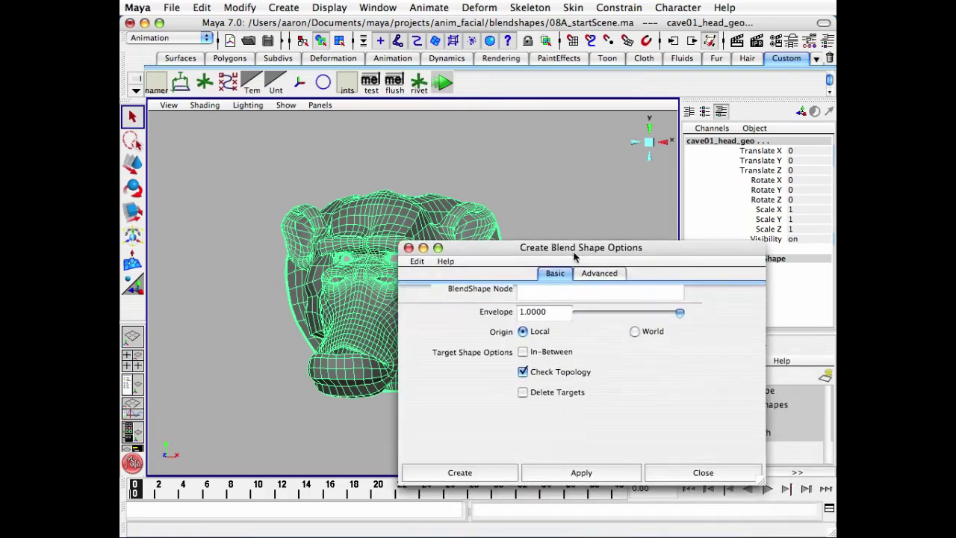
left_click(545, 295)
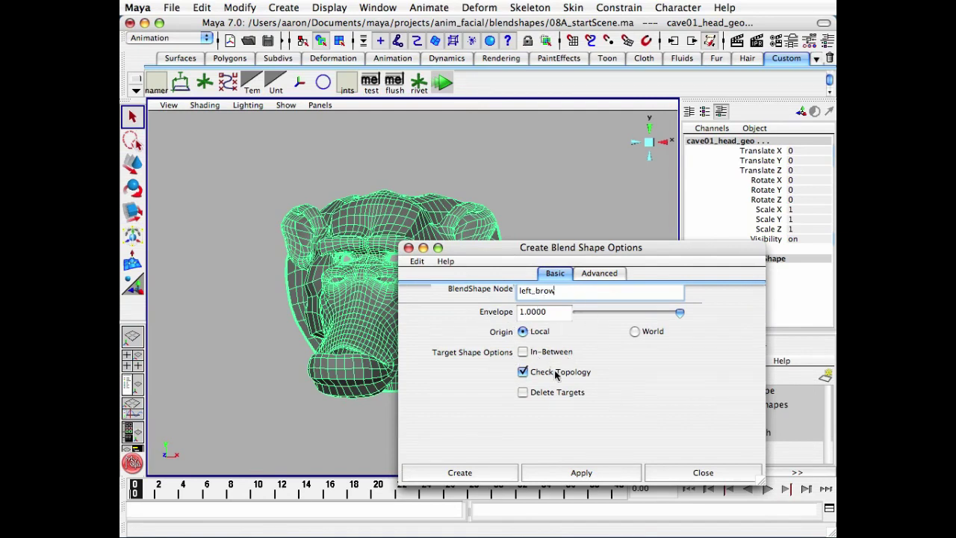
left_click(485, 474)
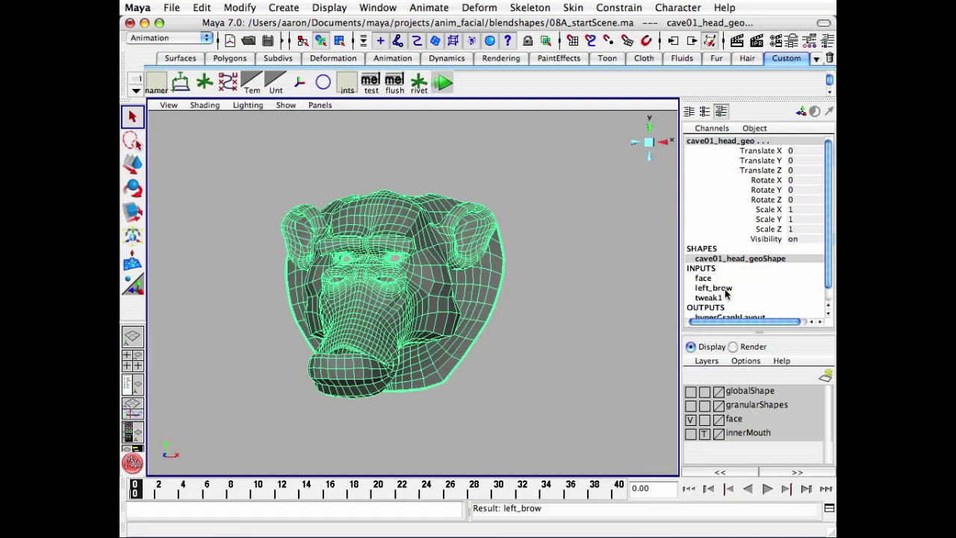
Clear the multi-object selection and select only the cave01_head_geo base head.
left_click(526, 400)
left_click(476, 328)
key("f")
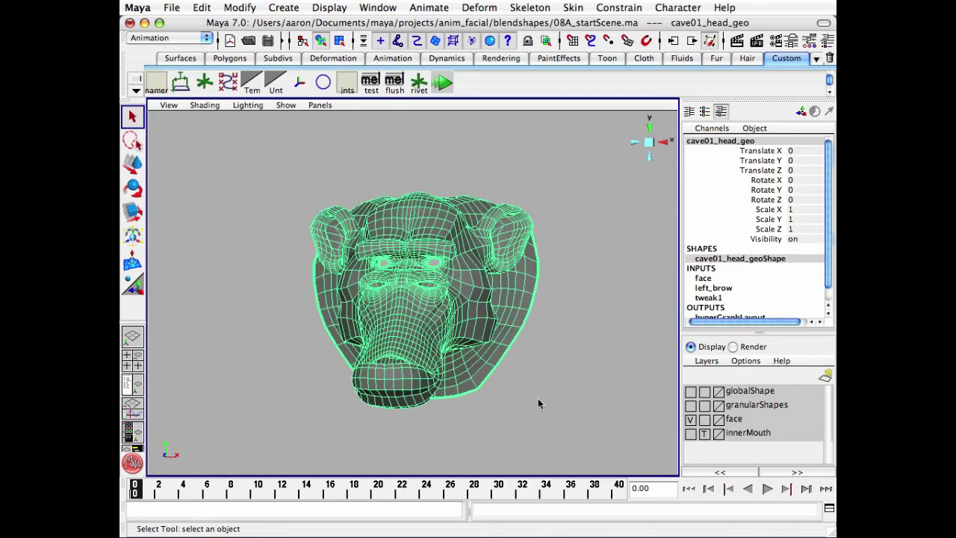
left_click(590, 418)
right_click_drag(590, 418, 544, 357, "alt")
middle_click_drag(543, 357, 619, 441, "alt")
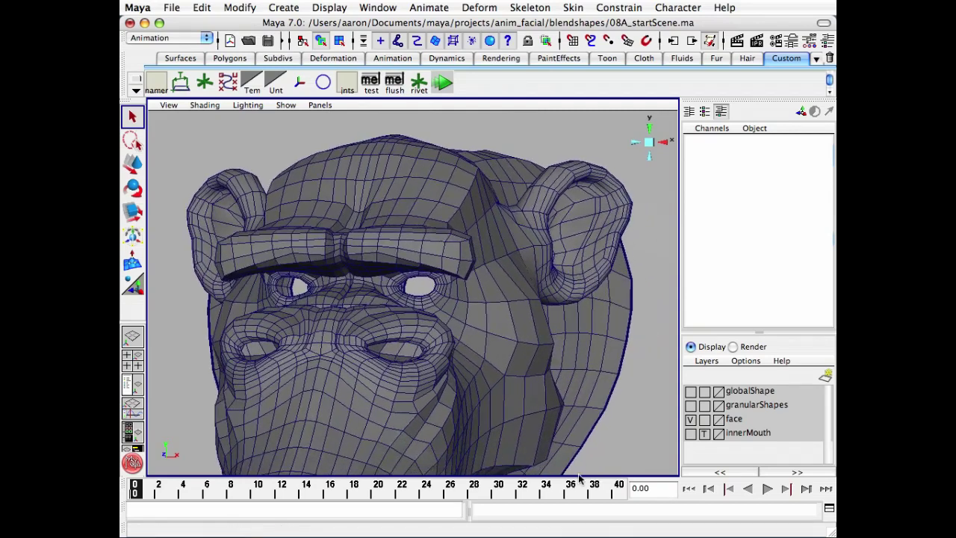
left_click(581, 362)
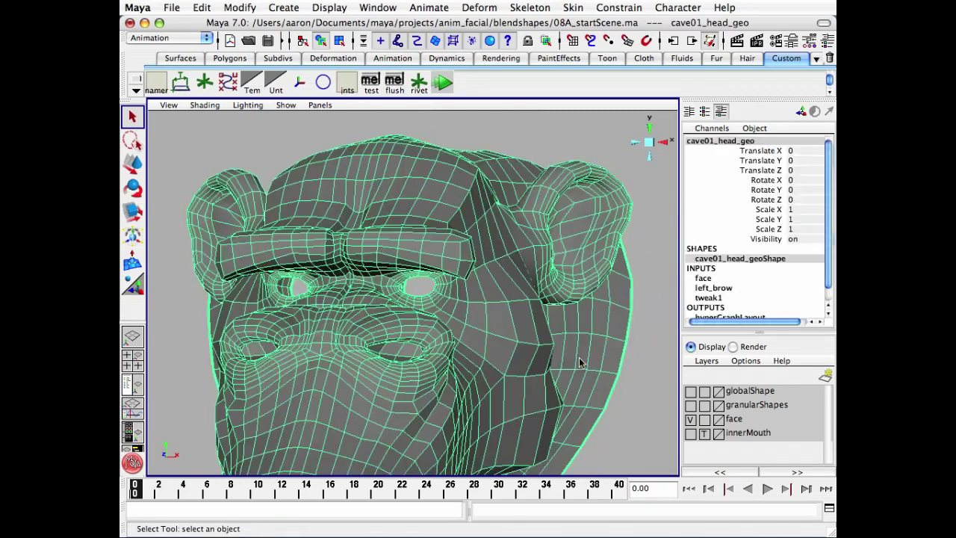
Deselect the head, open the Blend Shape editor, and place and resize its window to show all left_brow sliders.
left_click(610, 441)
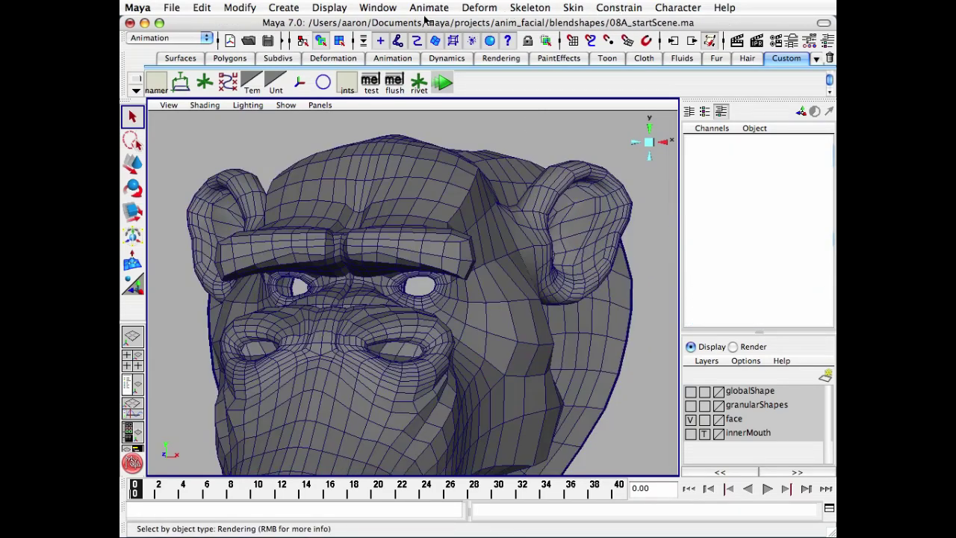
left_click(377, 9)
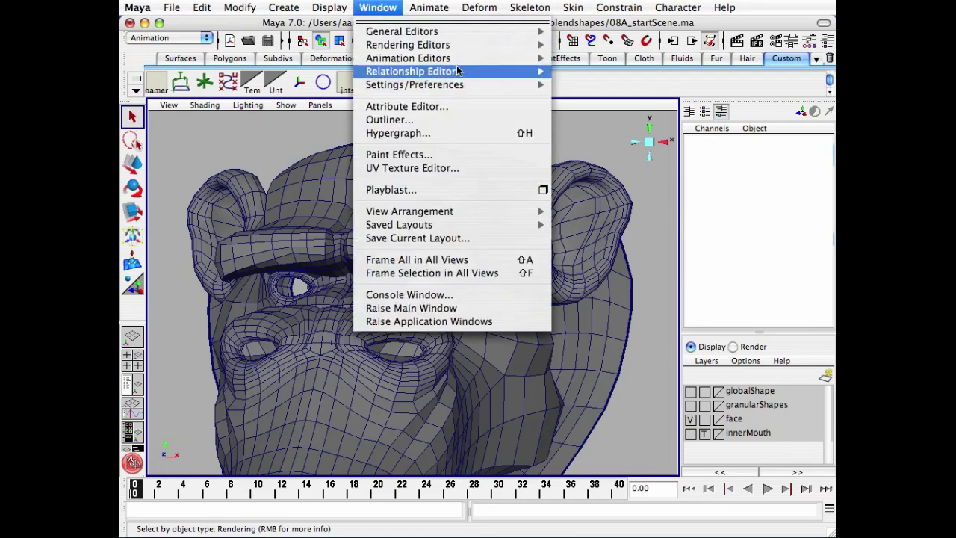
mouse_move(474, 64)
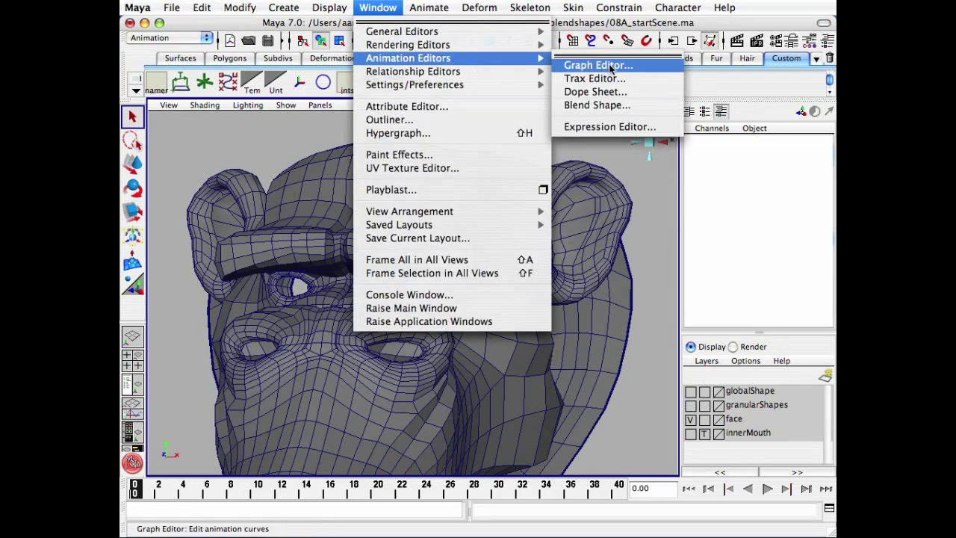
left_click(598, 106)
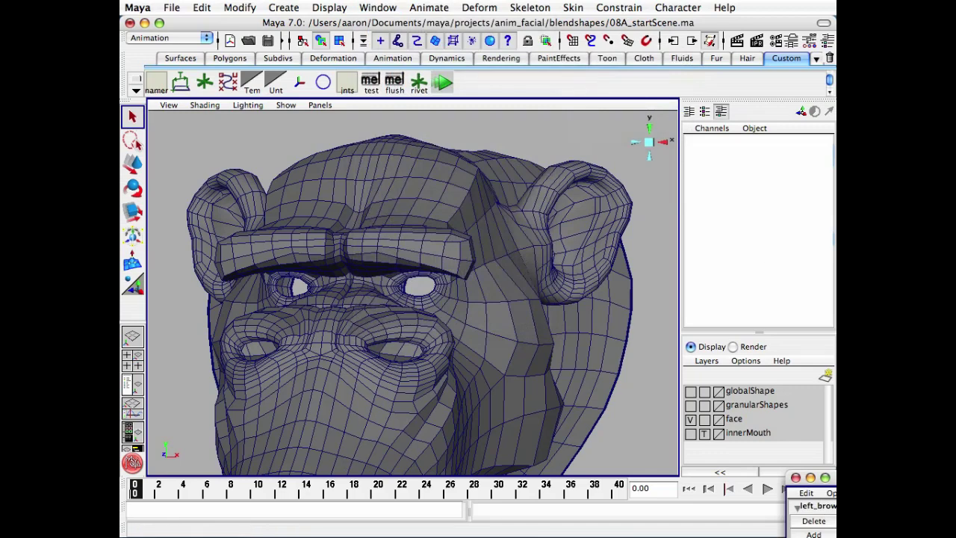
left_click_drag(940, 483, 670, 273)
left_click_drag(814, 475, 811, 465)
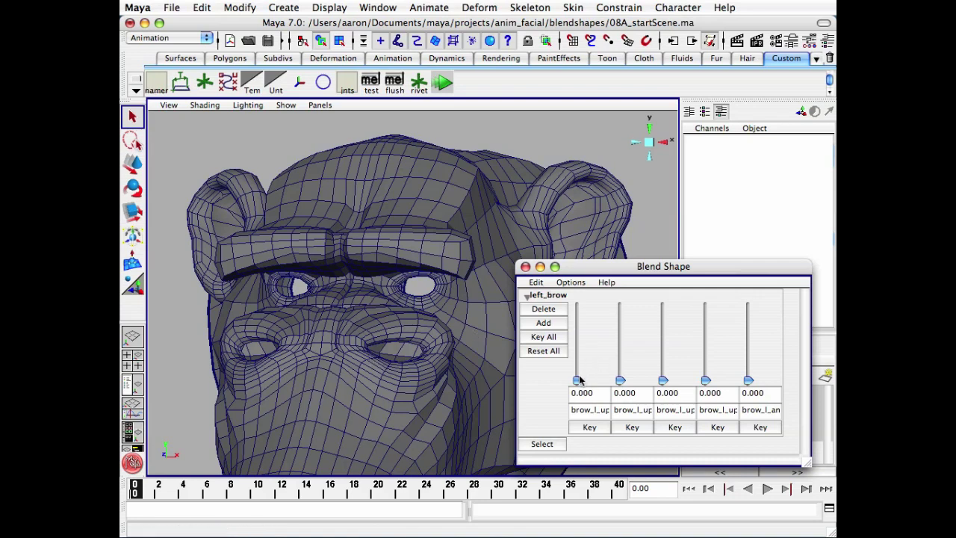
Test brow_l_up01 through brow_l_up04 by raising each to 1, select the left_brow node, and reset all targets.
left_click_drag(580, 380, 577, 306)
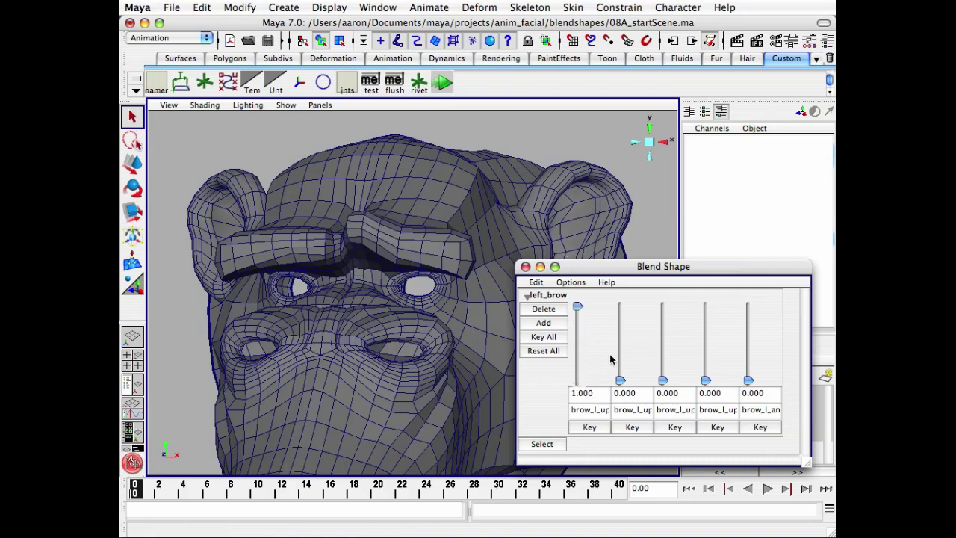
left_click_drag(620, 381, 620, 306)
left_click_drag(663, 380, 663, 282)
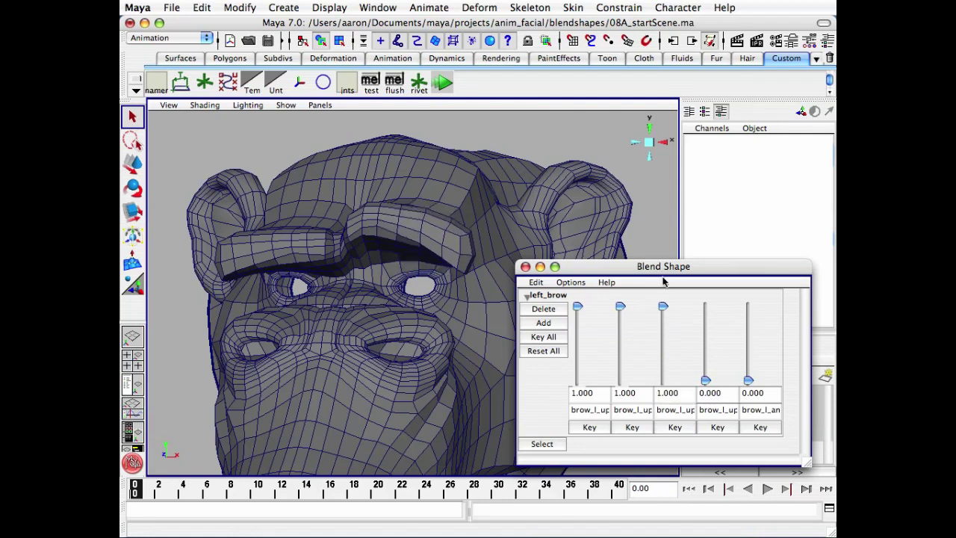
left_click_drag(705, 381, 710, 243)
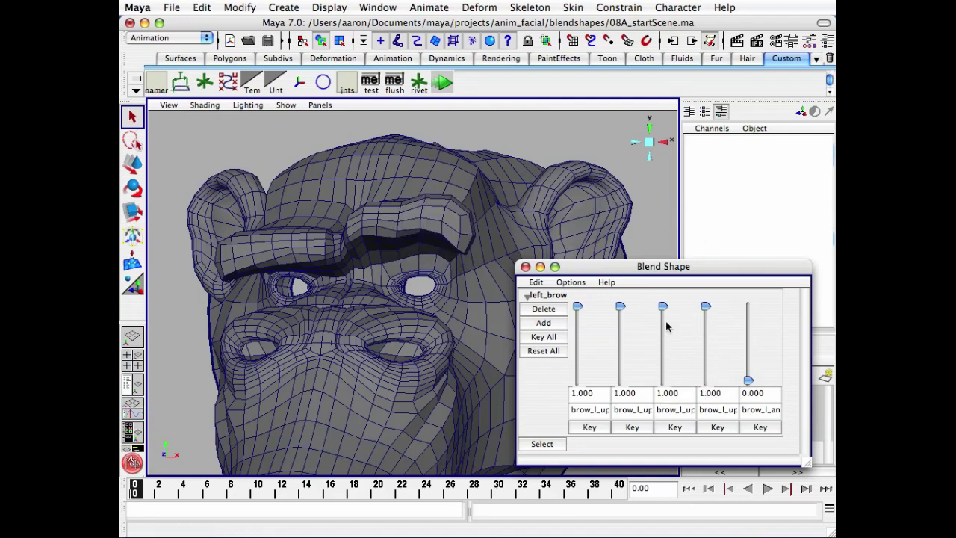
left_click(542, 445)
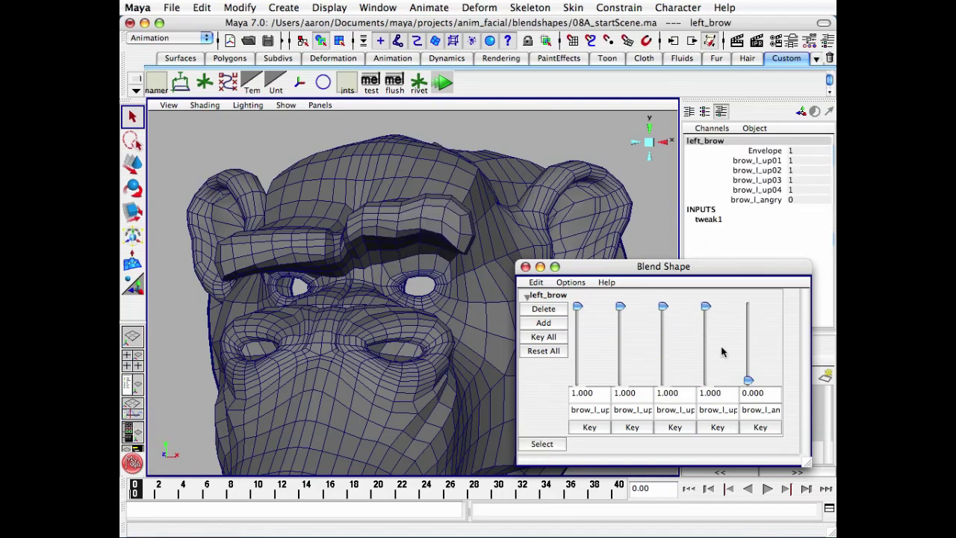
left_click(543, 351)
left_click(166, 377)
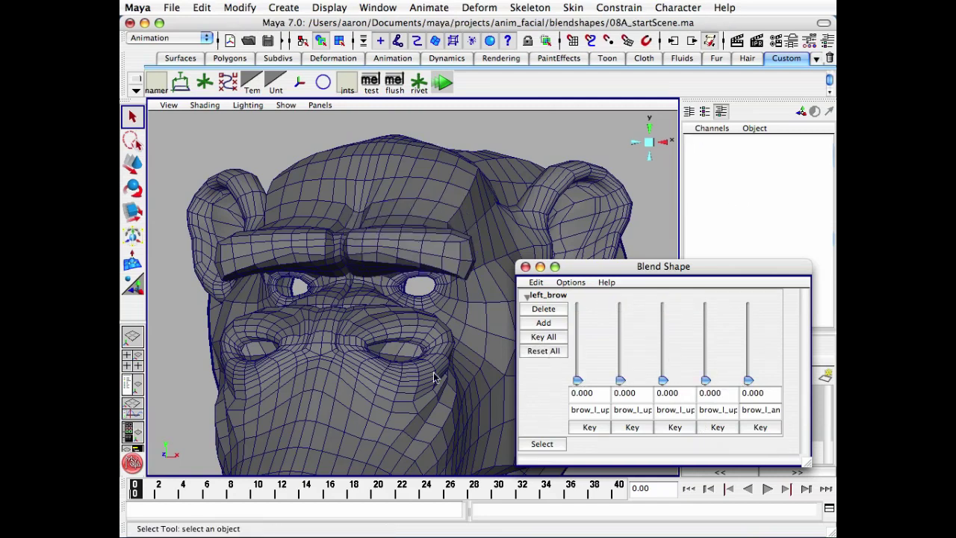
Set only brow_l_up04 to 1 and examine the back of the crown up close for stray deformation.
left_click_drag(748, 380, 704, 302)
left_click_drag(452, 214, 403, 239, "alt")
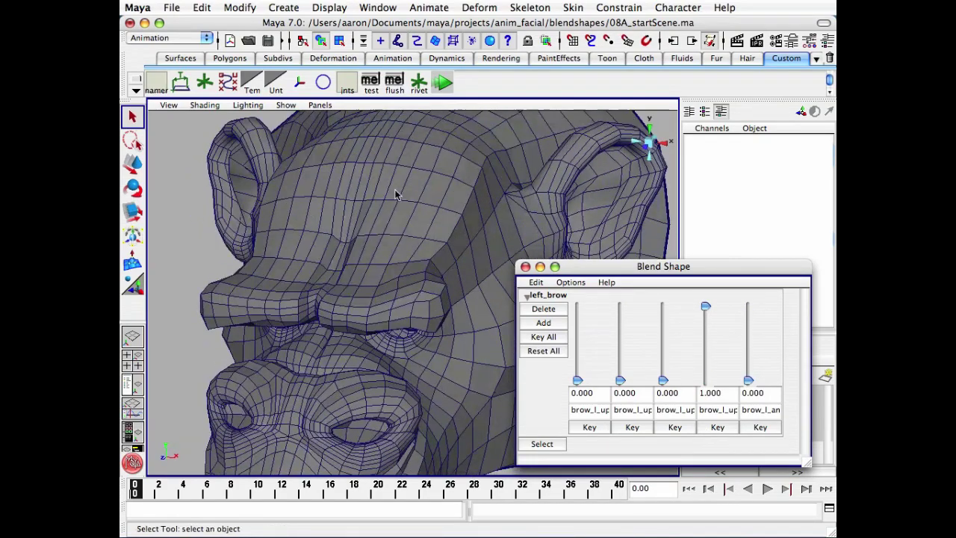
right_click_drag(397, 194, 373, 198, "alt")
middle_click_drag(373, 199, 389, 233, "alt")
left_click_drag(388, 232, 329, 234, "alt")
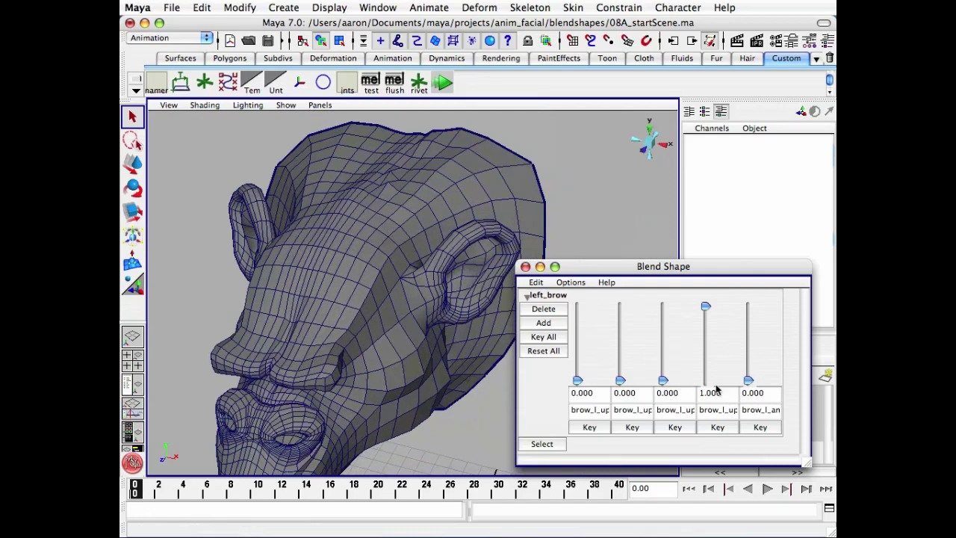
mouse_move(706, 310)
left_mouse_down()
mouse_move(707, 349)
mouse_move(710, 301)
left_mouse_up()
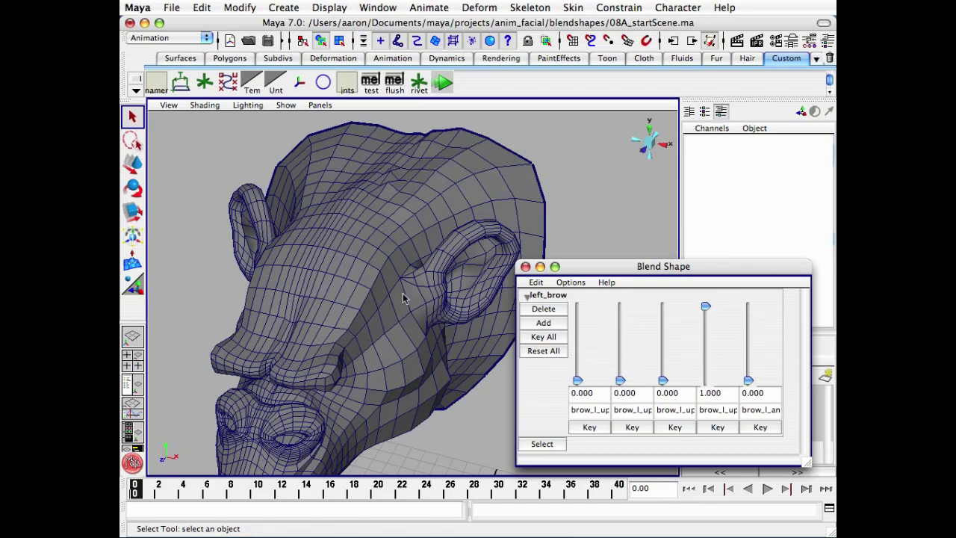
left_click_drag(404, 298, 381, 265, "alt")
right_click_drag(381, 265, 388, 264, "alt")
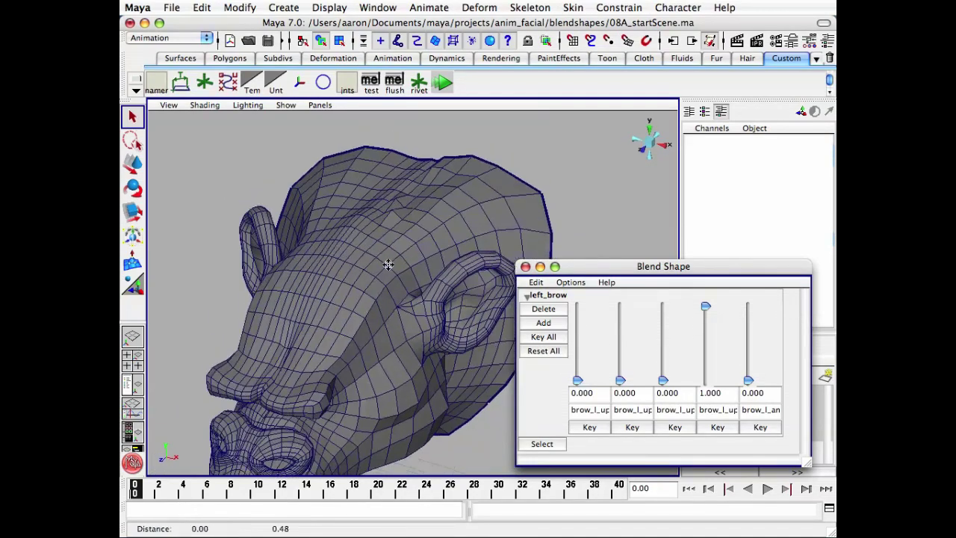
middle_click_drag(388, 265, 366, 327, "alt")
right_click_drag(340, 323, 352, 318, "alt")
left_click_drag(351, 318, 311, 345, "alt")
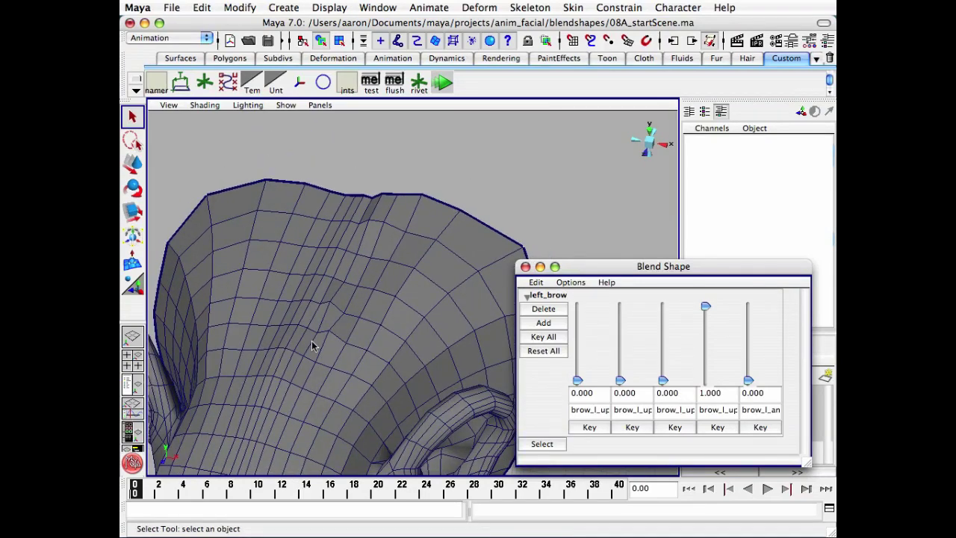
Start the Paint Blend Shape Weights Tool on cave01_head_geo with target brow_l_up04, operation Replace and value 0.
left_click(426, 252)
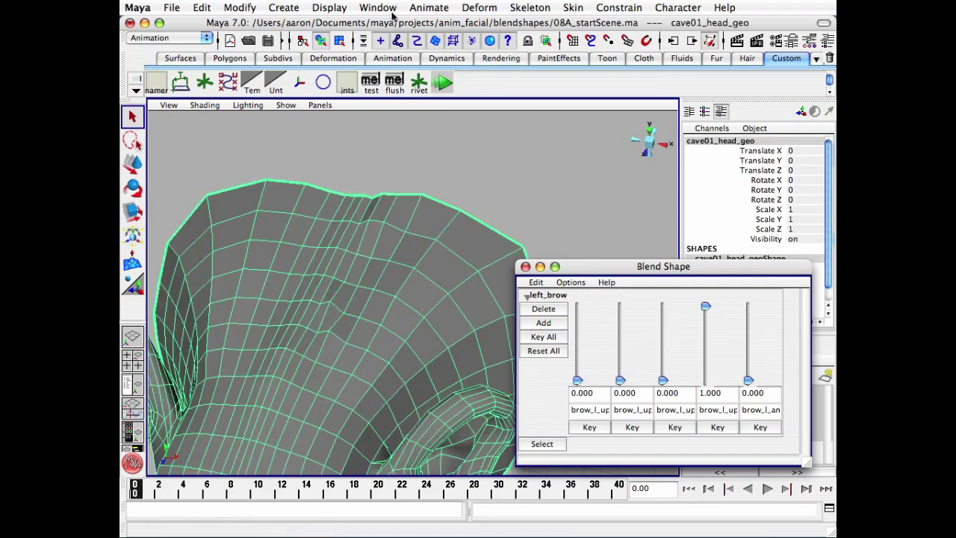
left_click(478, 9)
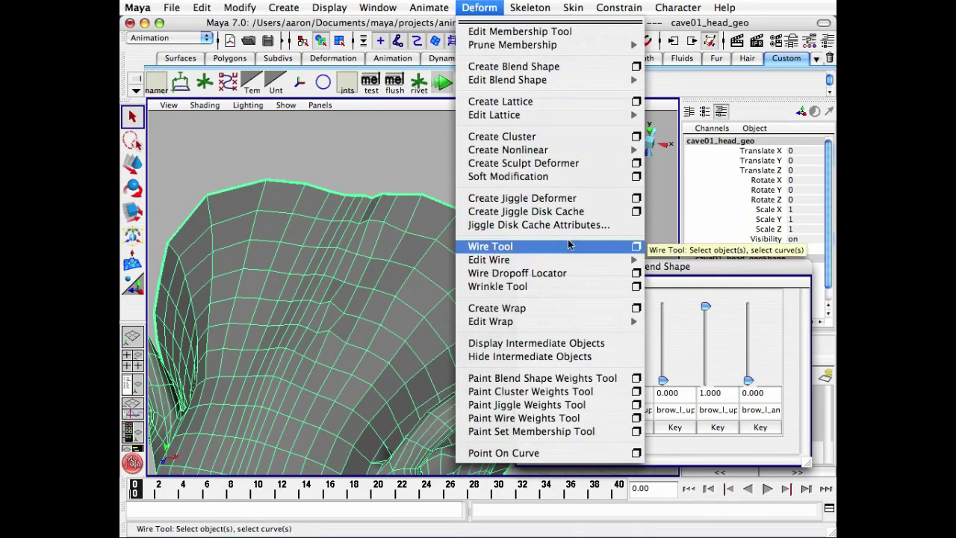
left_click(622, 379)
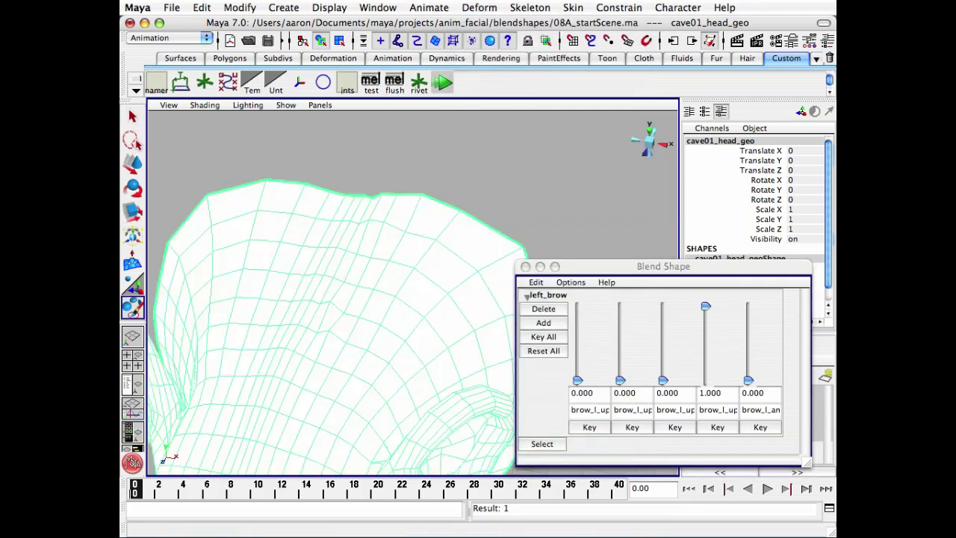
left_click_drag(678, 265, 683, 49)
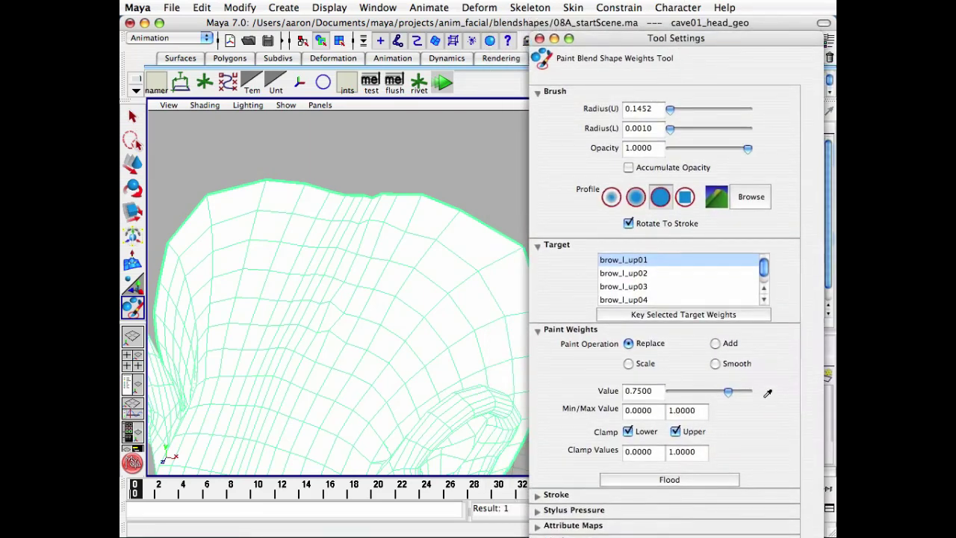
left_click_drag(817, 537, 806, 505)
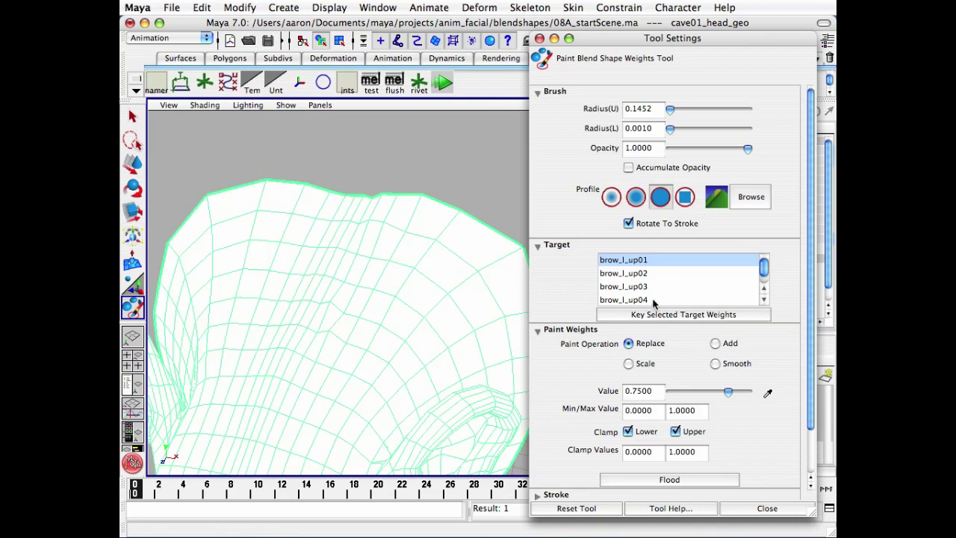
left_click(689, 304)
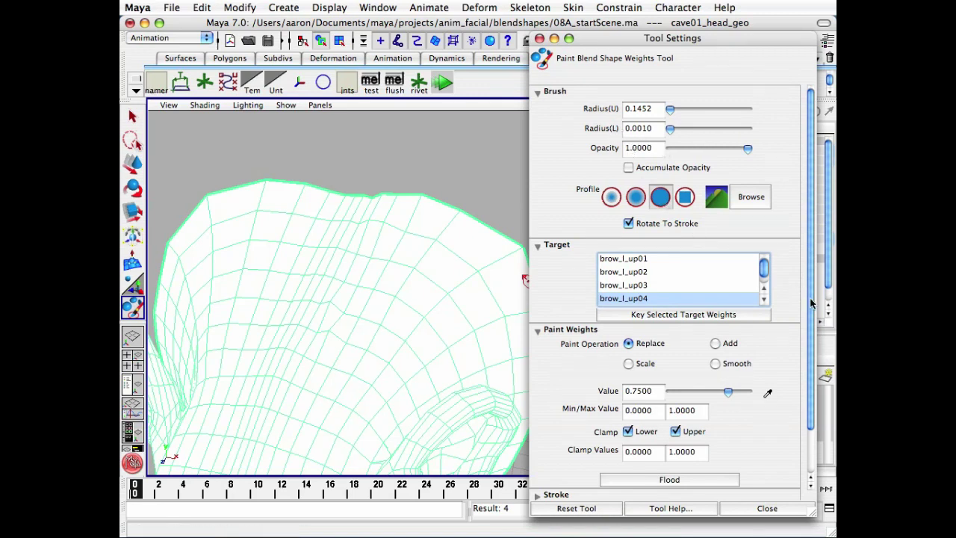
scroll(811, 302, "down", 2)
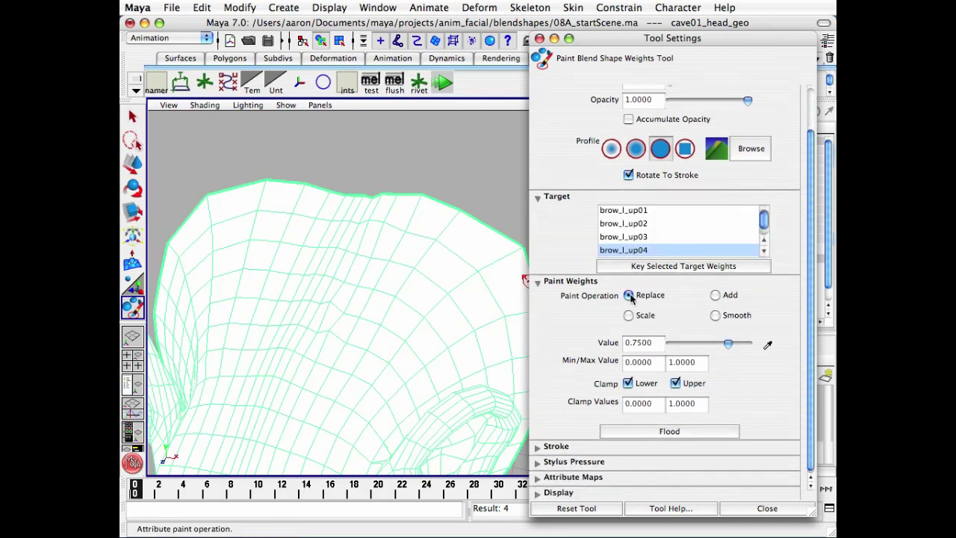
left_click_drag(728, 343, 669, 343)
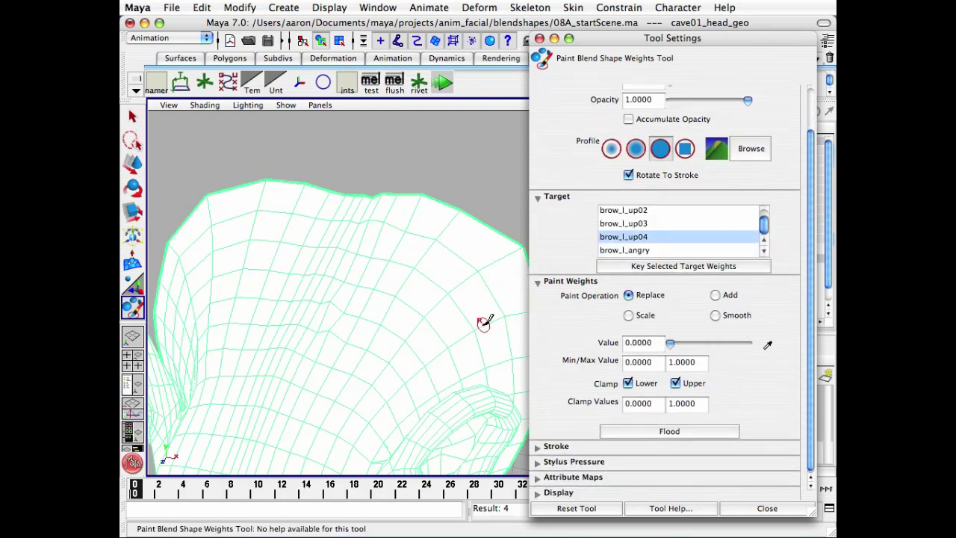
Enlarge the brush and paint brow_l_up04 weight 0 along the deformed strip at the back of the crown.
mouse_move(315, 329)
left_mouse_down("alt")
mouse_move(323, 332)
mouse_move(314, 317)
mouse_move(312, 339)
mouse_move(385, 186)
mouse_move(343, 352)
mouse_move(433, 150)
mouse_move(418, 153)
left_mouse_up("alt")
key("b")
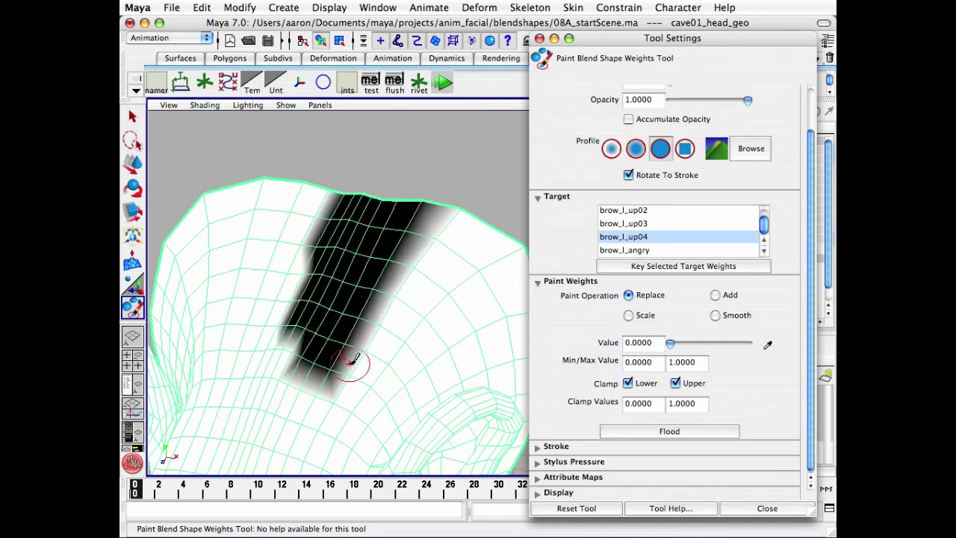
left_click_drag(348, 363, 468, 175)
mouse_move(454, 213)
left_mouse_down("alt")
mouse_move(390, 197)
mouse_move(429, 201)
left_mouse_up("alt")
Set the paint value to 1 and paint full brow_l_up04 weight back over the blackened crown area.
left_click_drag(676, 343, 747, 343)
mouse_move(299, 388)
left_mouse_down("alt")
mouse_move(231, 399)
mouse_move(333, 422)
mouse_move(417, 293)
left_mouse_up("alt")
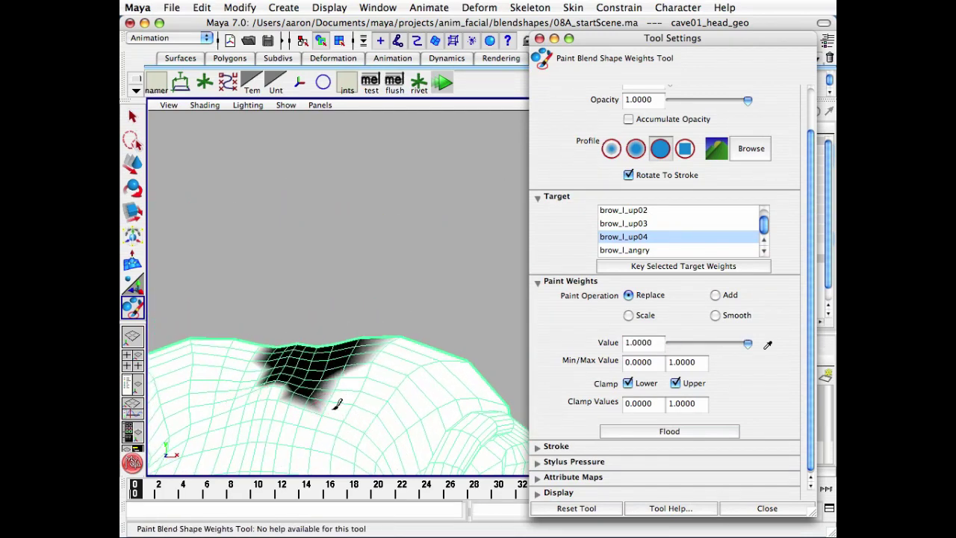
left_click_drag(337, 404, 366, 321, "alt")
left_click_drag(313, 412, 336, 323)
mouse_move(284, 393)
left_mouse_down()
mouse_move(266, 384)
mouse_move(277, 309)
left_mouse_up()
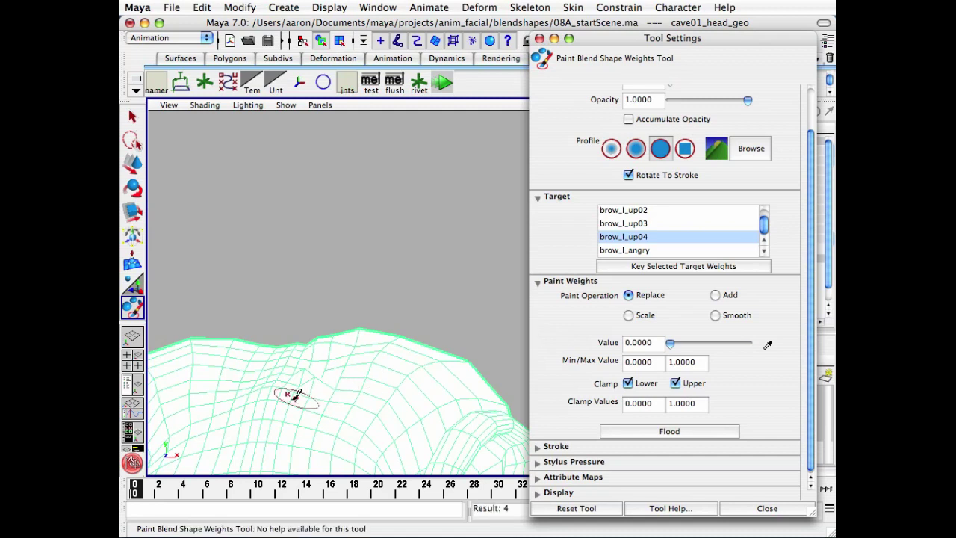
Repaint the back of the crown with brow_l_up04 weight 0, return to the Select Tool, and close the tool settings.
left_click_drag(249, 407, 293, 293)
mouse_move(297, 347)
left_mouse_down()
mouse_move(278, 419)
mouse_move(343, 286)
left_mouse_up()
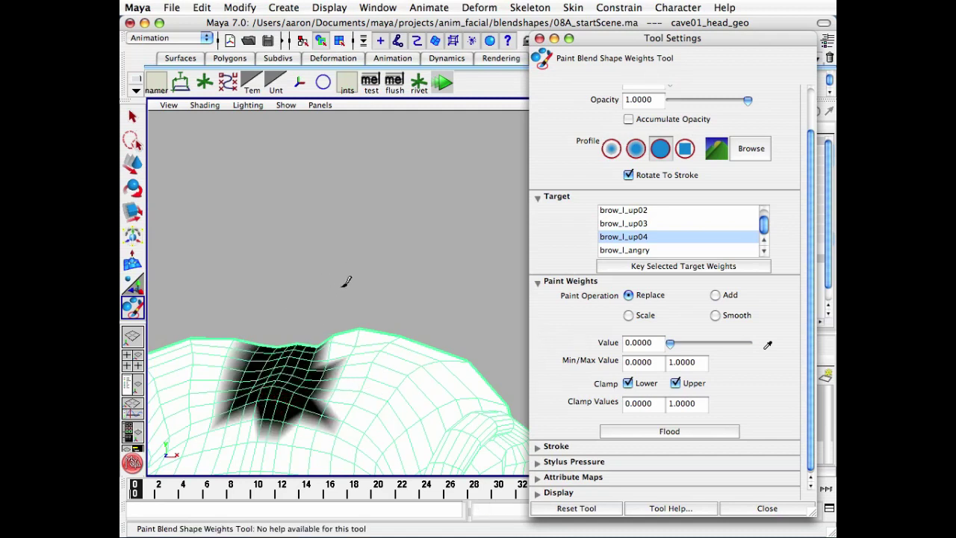
left_click_drag(329, 429, 350, 285)
left_click_drag(359, 407, 377, 274)
left_click_drag(373, 367, 414, 287)
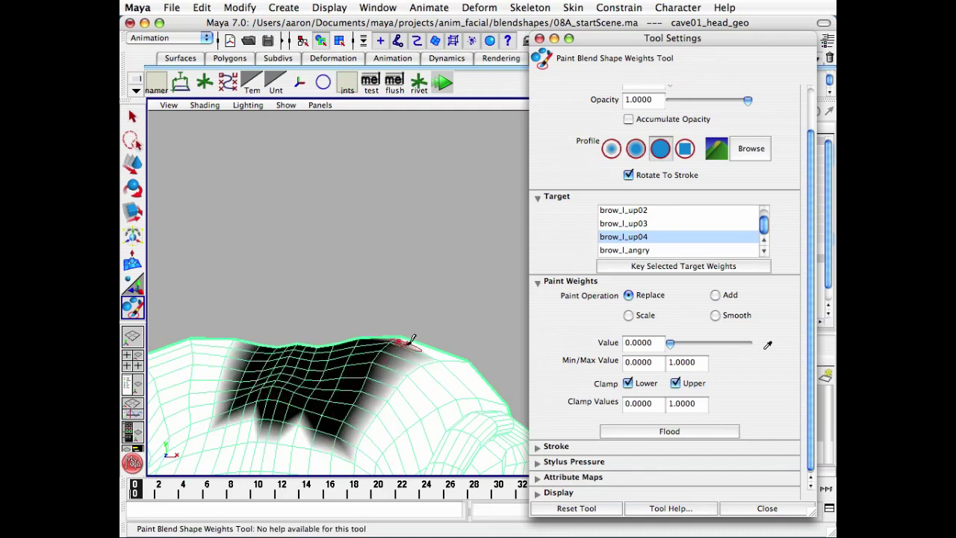
left_click_drag(408, 347, 414, 306)
right_click_drag(399, 353, 358, 333, "alt")
key("q")
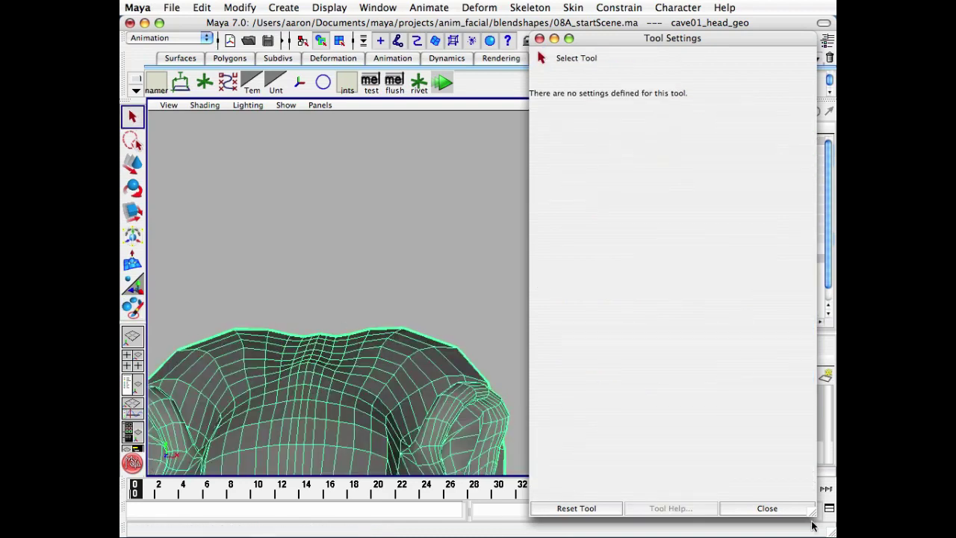
left_click(767, 508)
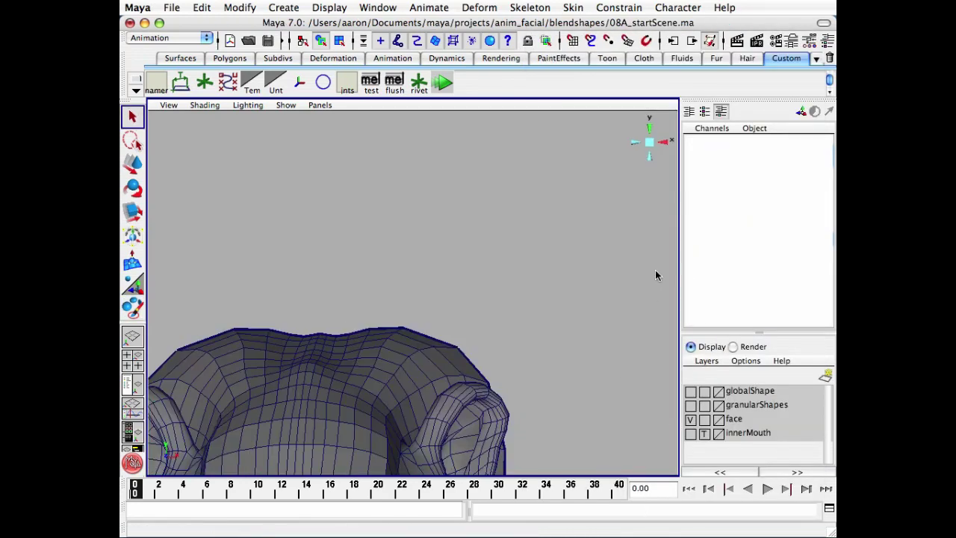
Frame cave01_head_geo, bring the Blend Shape editor back beside the head, deselect the mesh, and set brow_l_up04 to 0.
left_click(457, 420)
key("f")
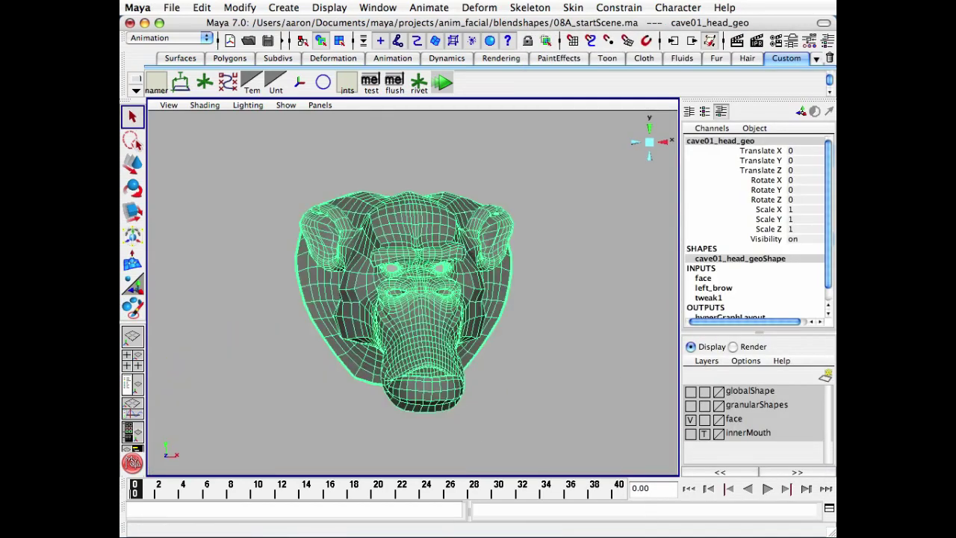
left_click_drag(606, 534, 641, 299)
left_click(303, 357)
left_click_drag(420, 287, 388, 288, "alt")
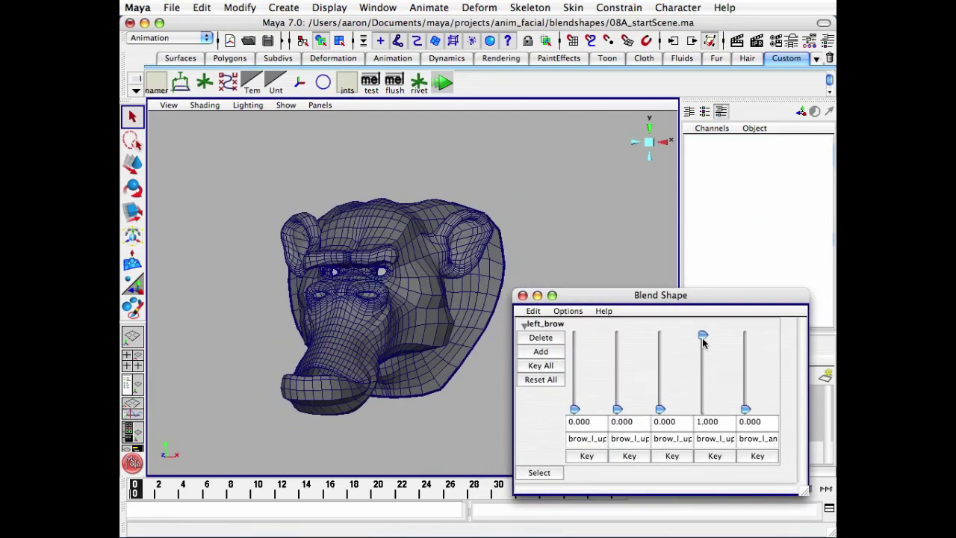
left_click_drag(702, 343, 695, 442)
View the brows close up and mix the sliders: brow_l_up01 0.789, brow_l_up02 0.101, brow_l_up03 1 and brow_l_up04 0.101.
right_click_drag(368, 319, 411, 323, "alt")
middle_click_drag(407, 307, 383, 286, "alt")
left_click_drag(380, 288, 395, 293, "alt")
left_click_drag(617, 409, 617, 376)
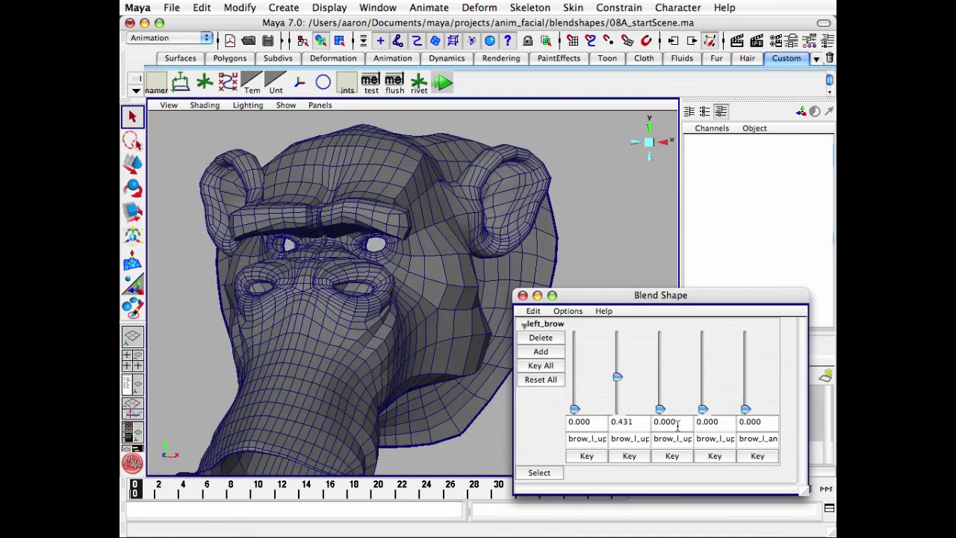
left_click_drag(661, 410, 660, 334)
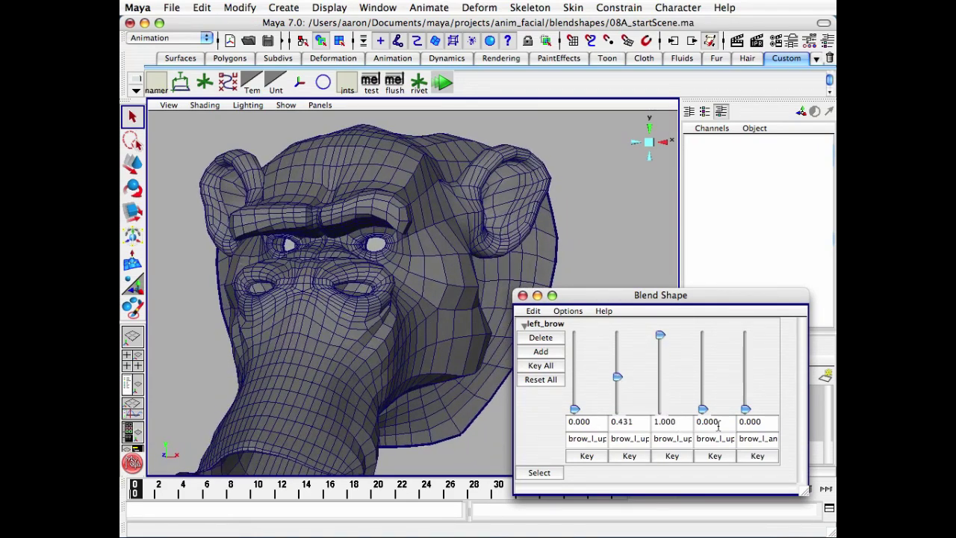
mouse_move(702, 411)
left_mouse_down()
mouse_move(702, 376)
mouse_move(702, 403)
left_mouse_up()
left_click_drag(616, 378, 570, 354)
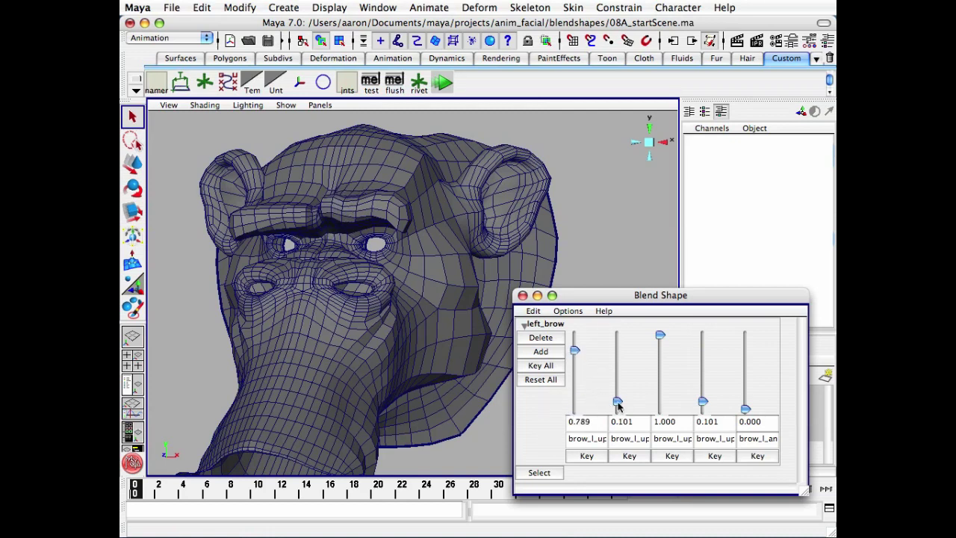
Lower brow_l_up02 to 0, try further mixes of brow_l_up01 and brow_l_up04, and reset all left_brow targets to 0.
left_click_drag(618, 404, 623, 422)
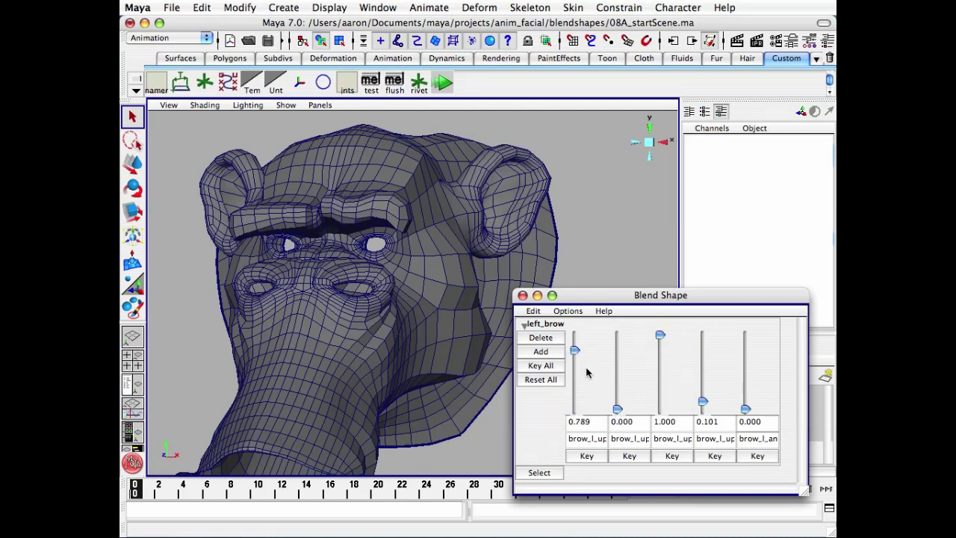
left_click_drag(572, 360, 586, 377)
left_click_drag(702, 401, 702, 337)
left_click(539, 381)
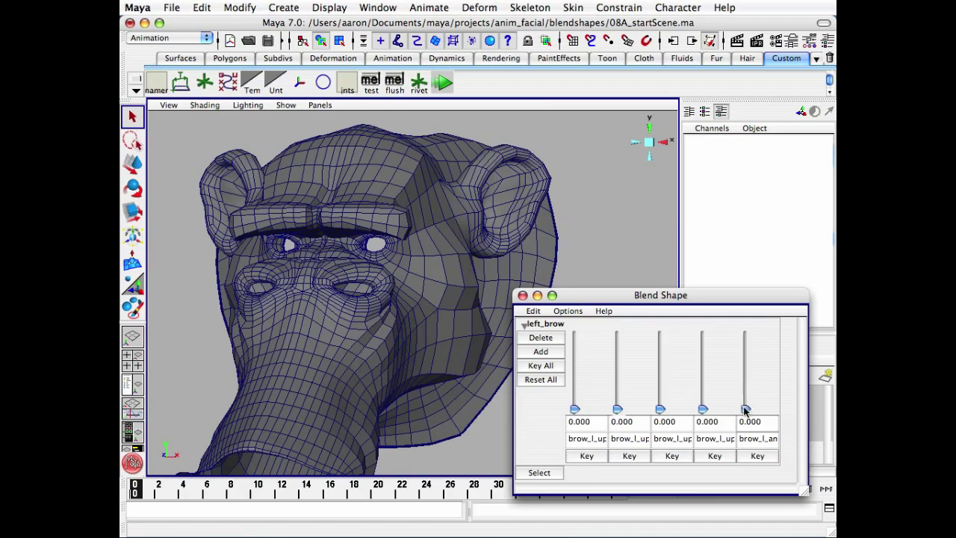
Test the fifth target (brow_l_an) at 1 while viewing the brow from several angles, and return it to 0.
left_click_drag(455, 246, 391, 241, "alt")
right_click_drag(391, 241, 466, 254, "alt")
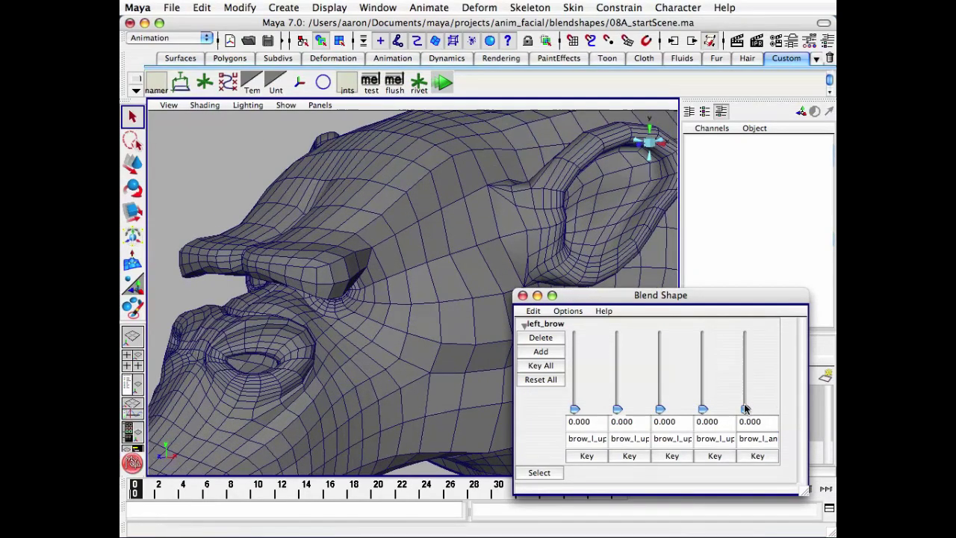
mouse_move(744, 408)
left_mouse_down()
mouse_move(745, 293)
mouse_move(745, 409)
left_mouse_up()
left_click_drag(448, 253, 384, 259, "alt")
right_click_drag(342, 229, 420, 250, "alt")
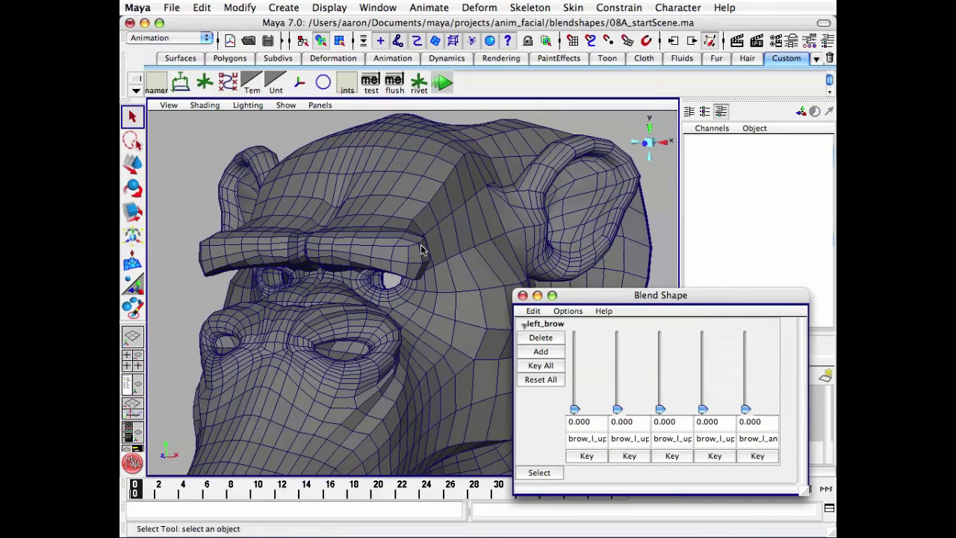
left_click_drag(421, 250, 493, 258, "alt")
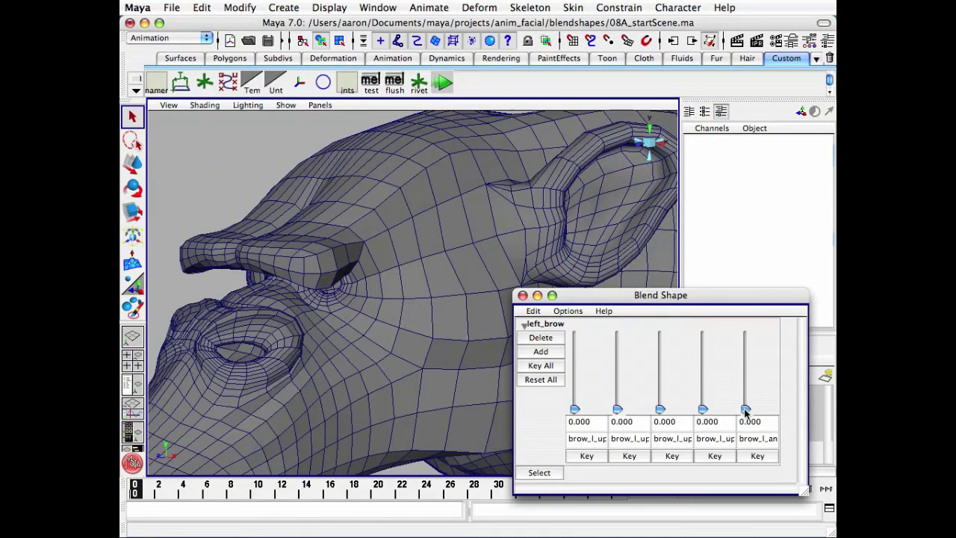
left_click_drag(745, 412, 754, 269)
left_click_drag(523, 224, 343, 247, "alt")
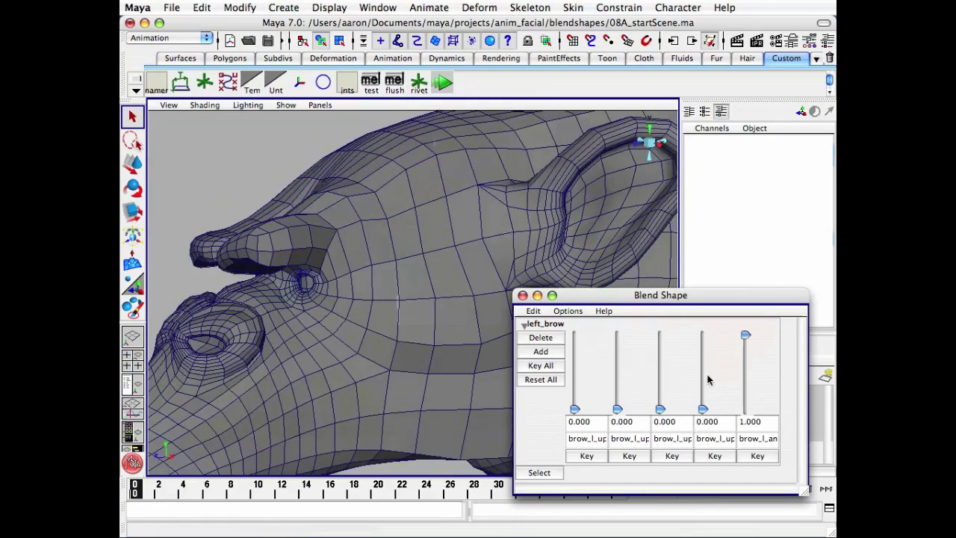
left_click_drag(744, 336, 754, 463)
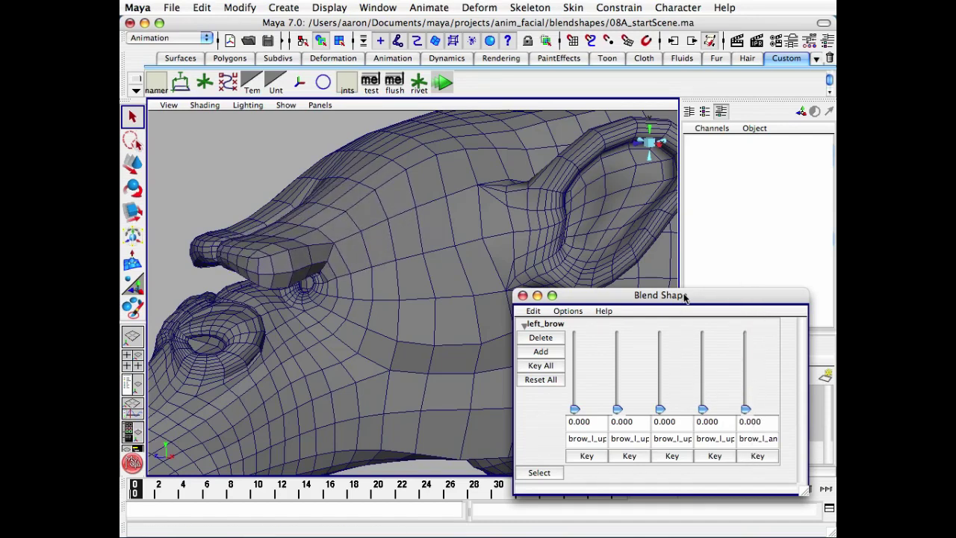
Move the Blend Shape editor higher, view the head from the front, test brow_l_up01 raised, and reset all targets.
left_click_drag(682, 297, 693, 267)
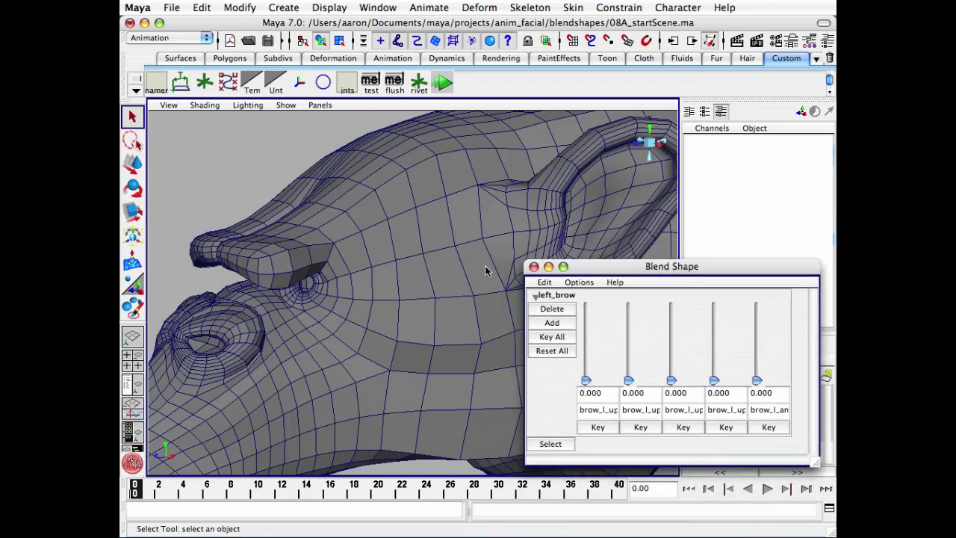
left_click_drag(408, 303, 448, 291, "alt")
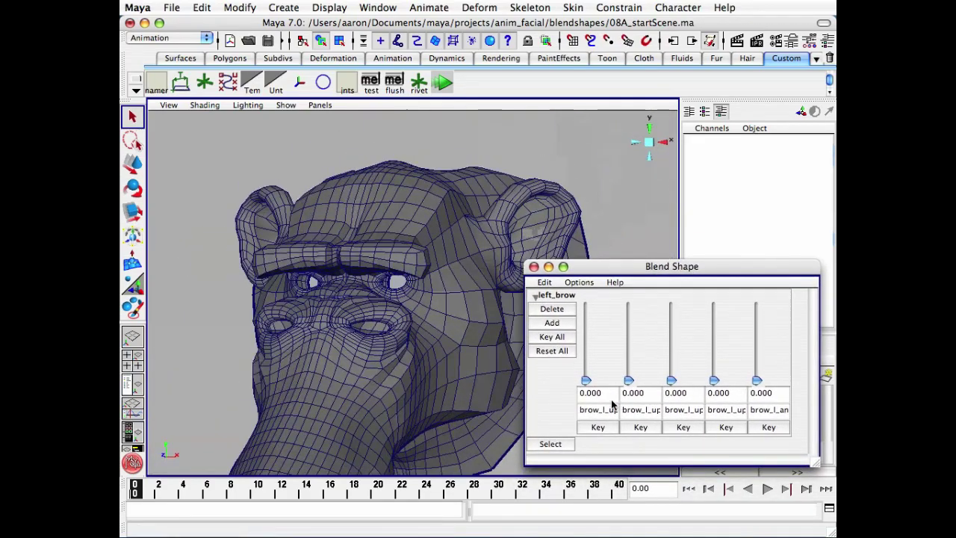
left_click_drag(588, 383, 624, 287)
left_click(552, 350)
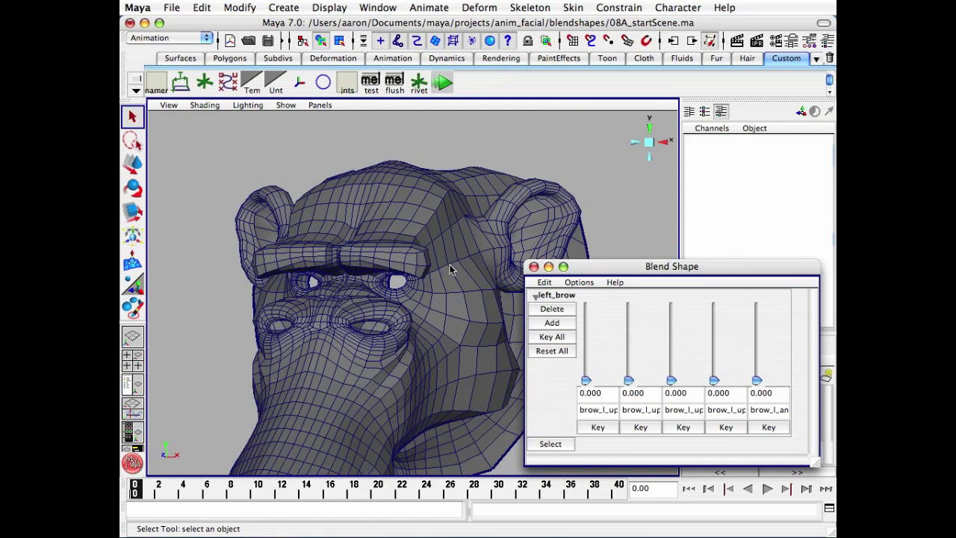
Key brow_l_up01 at 0 on frame 0 and at 1 on frame 5, with brow_l_up02 keyed at 0 on frame 5.
left_click(597, 427)
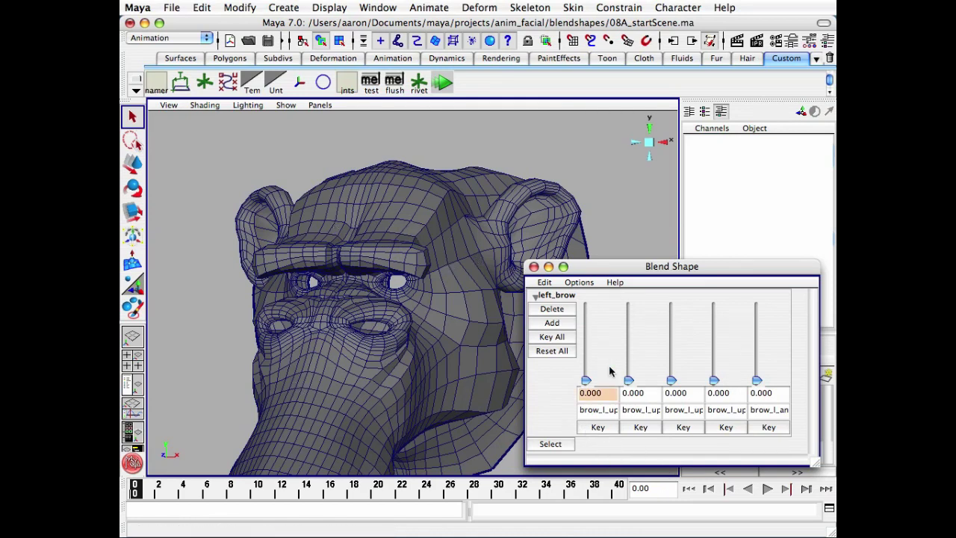
left_click(196, 486)
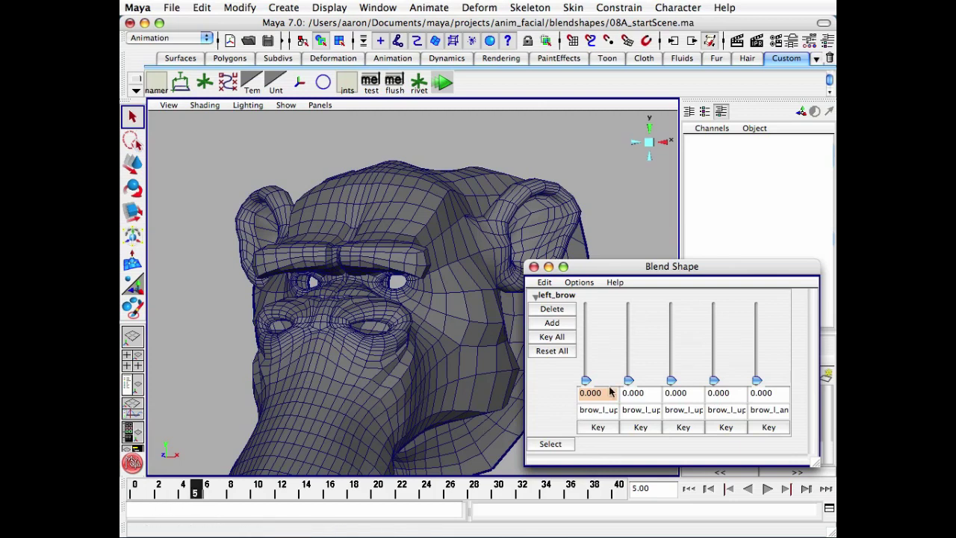
left_click_drag(587, 381, 587, 306)
left_click(599, 429)
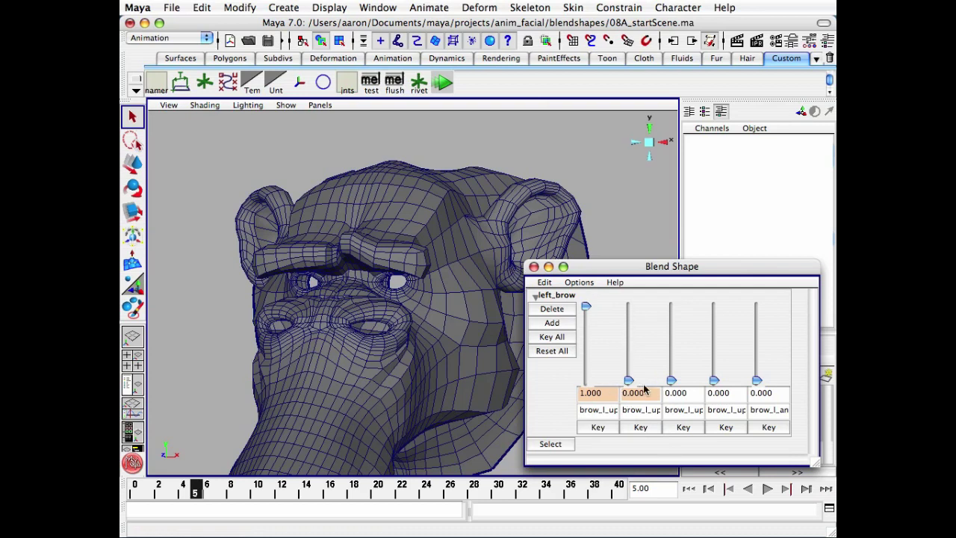
On frame 10, key brow_l_up01 at 0, brow_l_up02 at 1 and brow_l_up03 at 0.
left_click(257, 487)
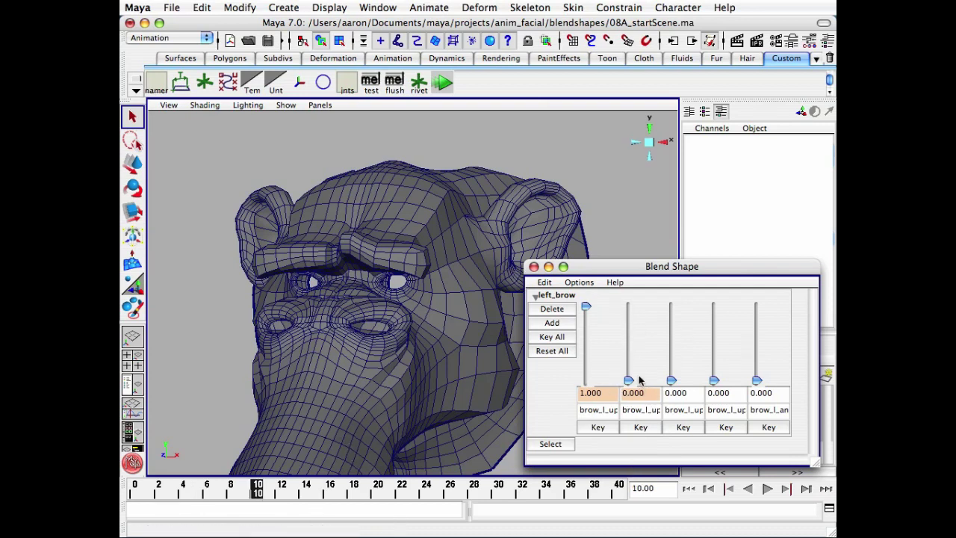
left_click_drag(631, 382, 587, 381)
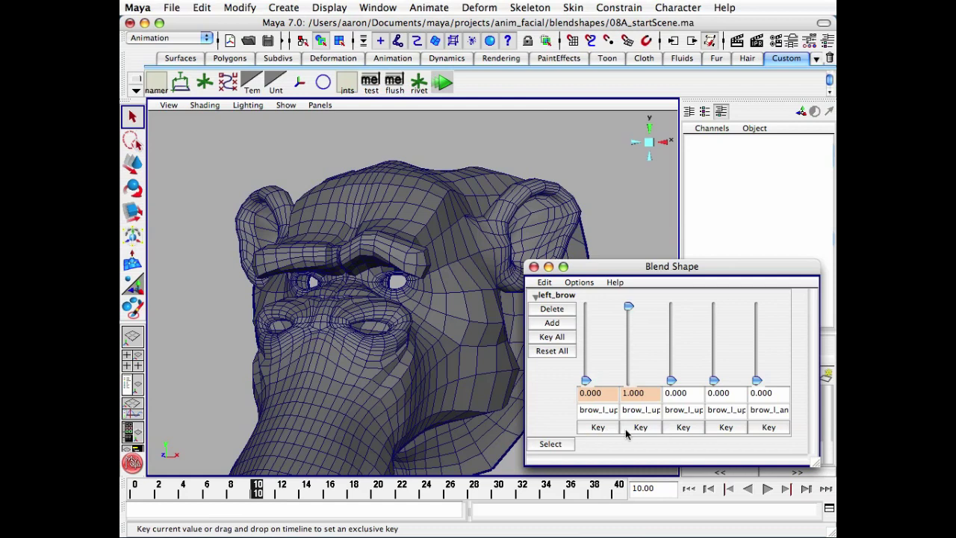
left_click(683, 427)
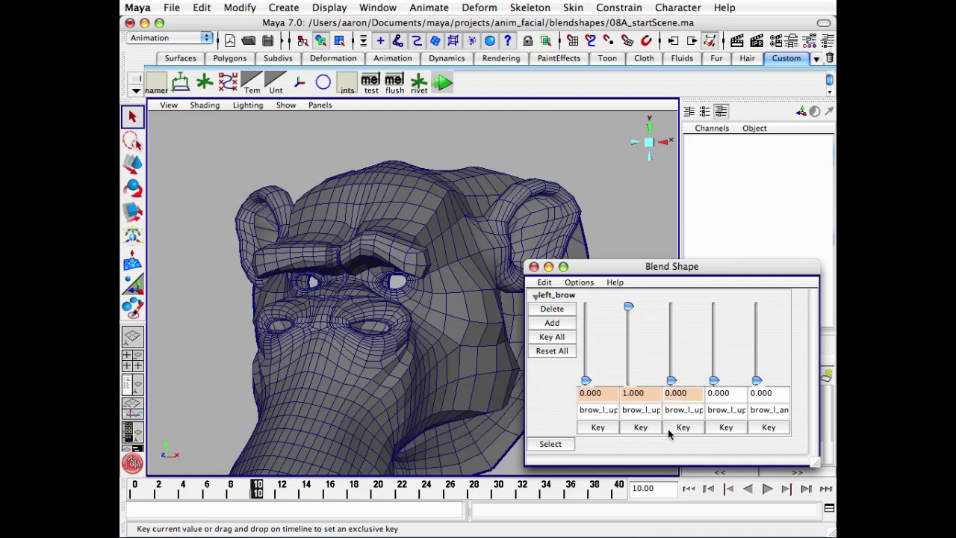
On frame 15, key brow_l_up02 at 0 and brow_l_up03 at 1.
left_click(321, 494)
left_click_drag(628, 306, 638, 426)
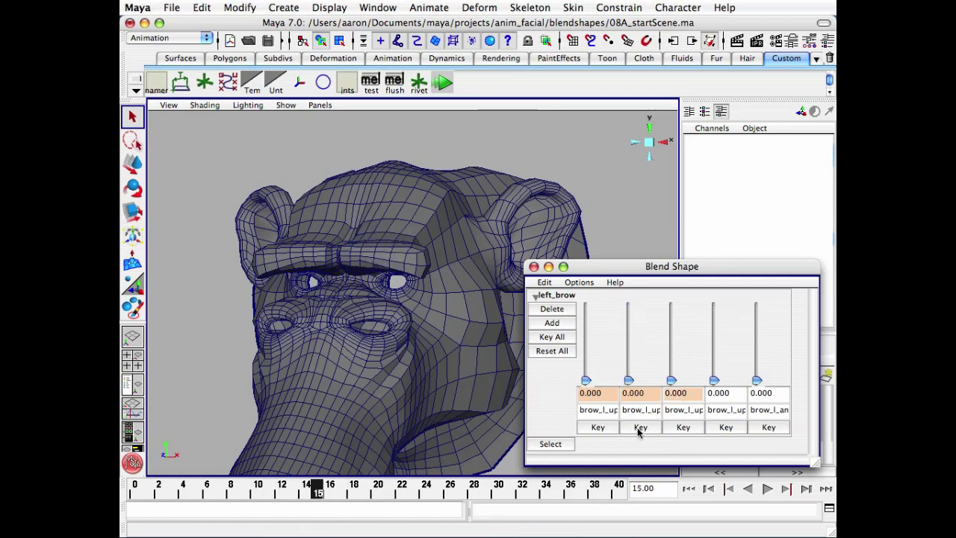
left_click_drag(671, 380, 671, 306)
left_click(639, 427)
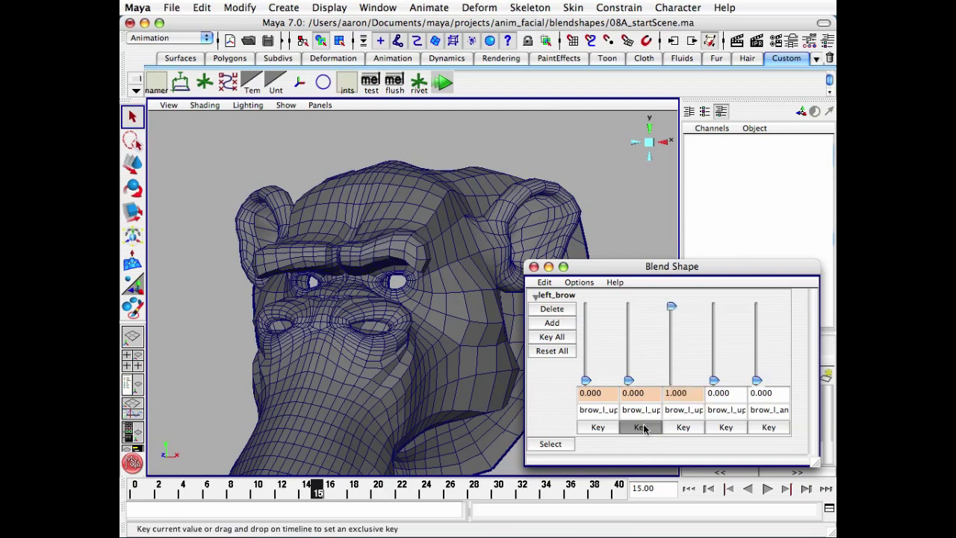
Review the brow animation from frame 20 back through the timeline, and key brow_l_up04 at 0 on frame 15.
left_click(379, 494)
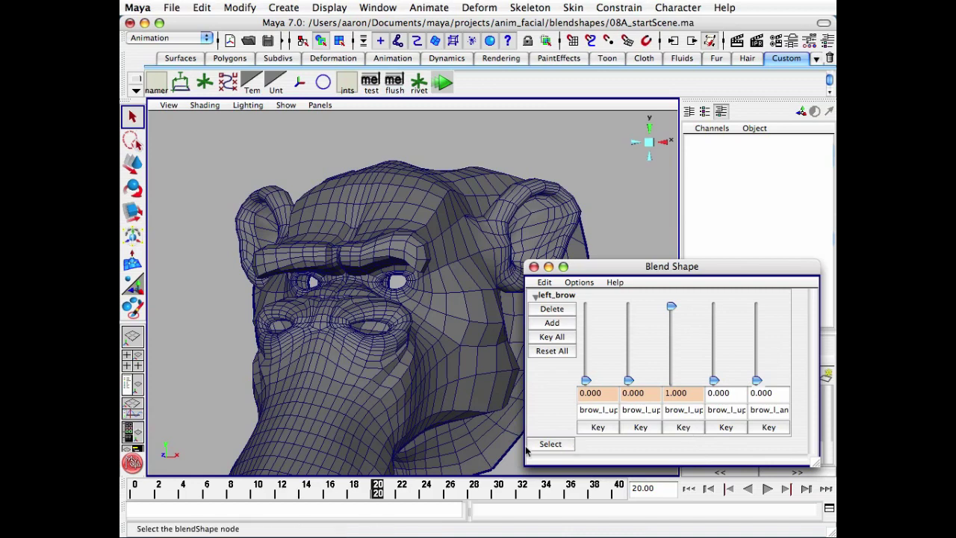
key("alt+v")
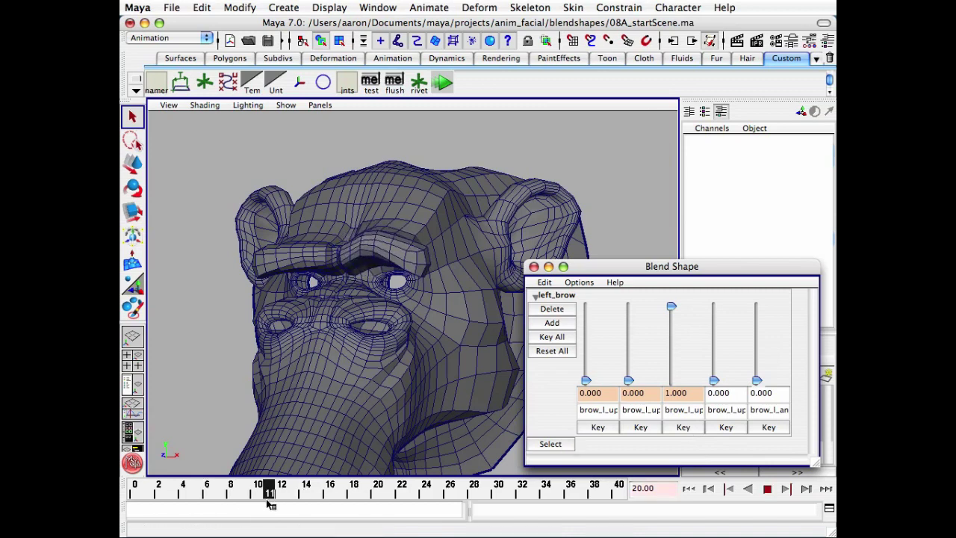
key("alt+v")
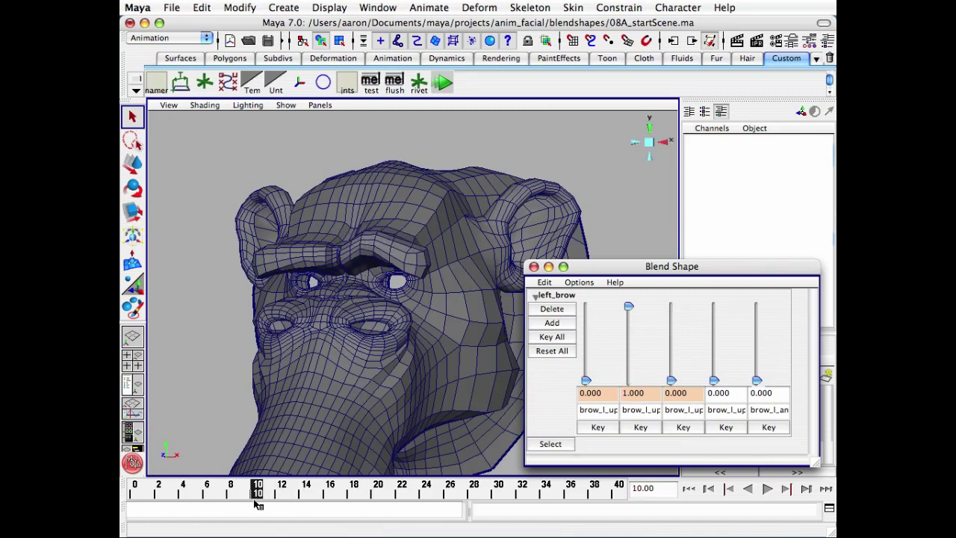
left_click(318, 493)
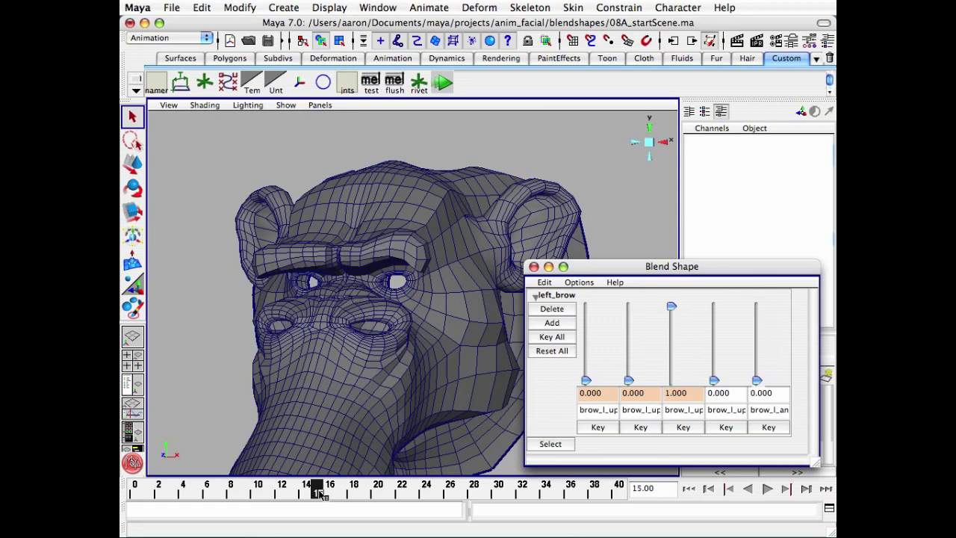
left_click(724, 428)
Key brow_l_up04 at 1 and brow_l_up03 at 0 on frame 20, and key brow_l_up04 at 0 on frame 25.
left_click(378, 490)
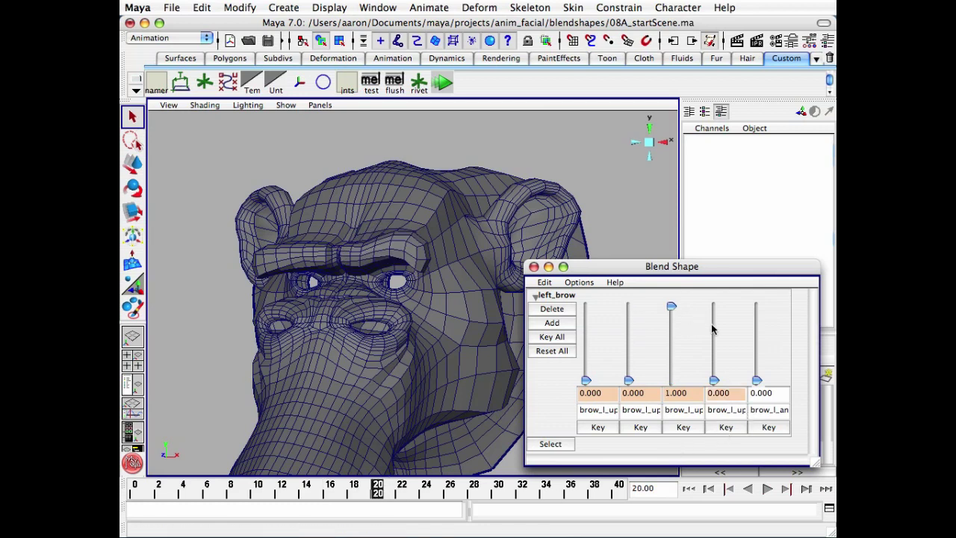
left_click_drag(714, 383, 720, 254)
left_click_drag(670, 307, 672, 381)
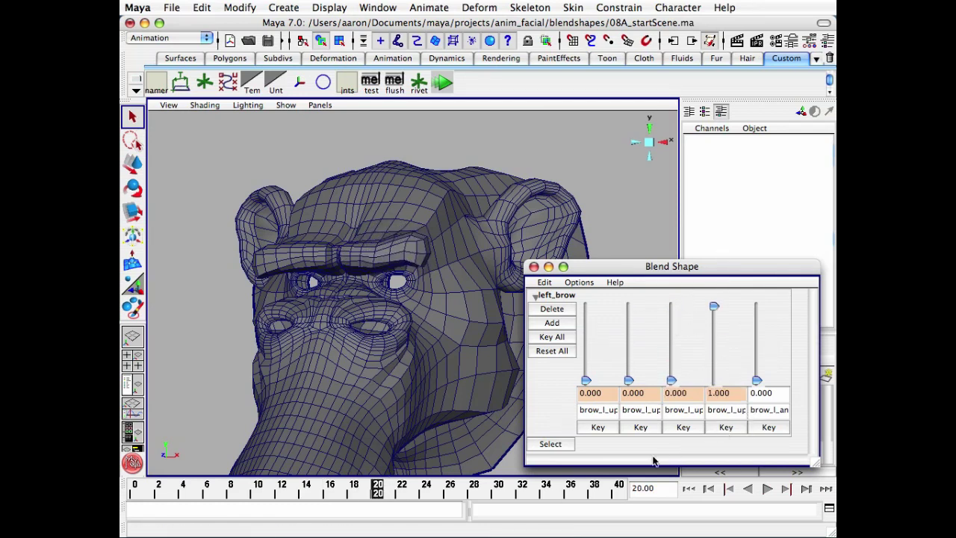
left_click(437, 489)
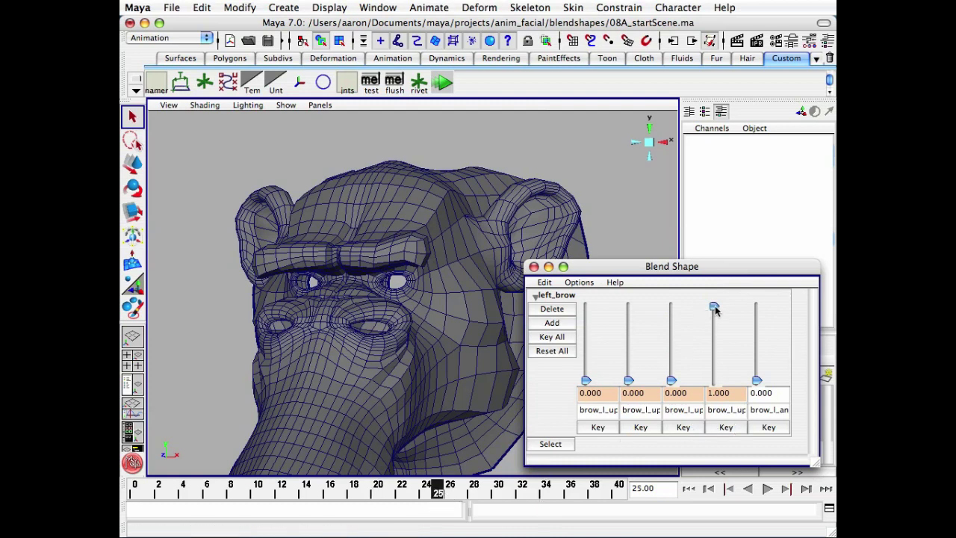
left_click_drag(713, 308, 714, 382)
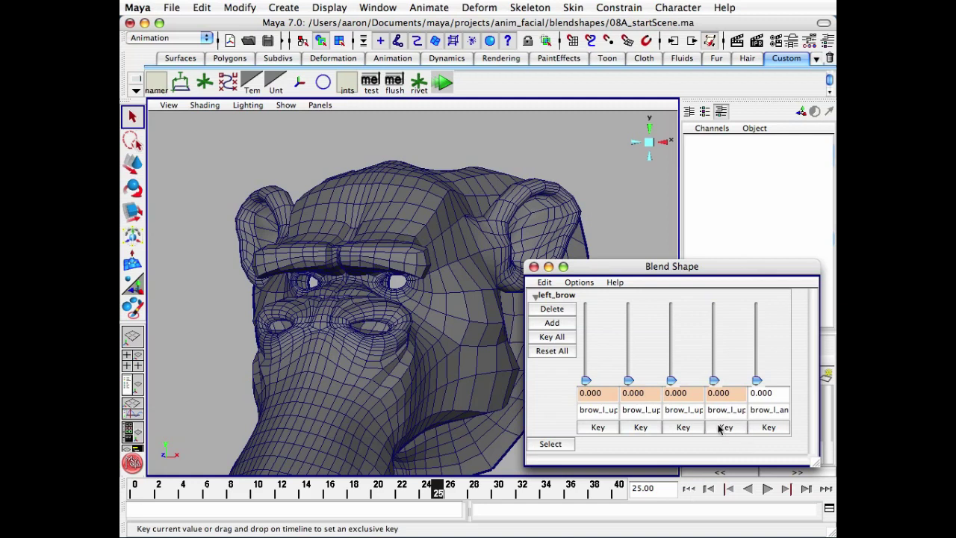
Play the keyed brow wave from frame 0, and replay it with the brows viewed close up.
left_click(138, 489)
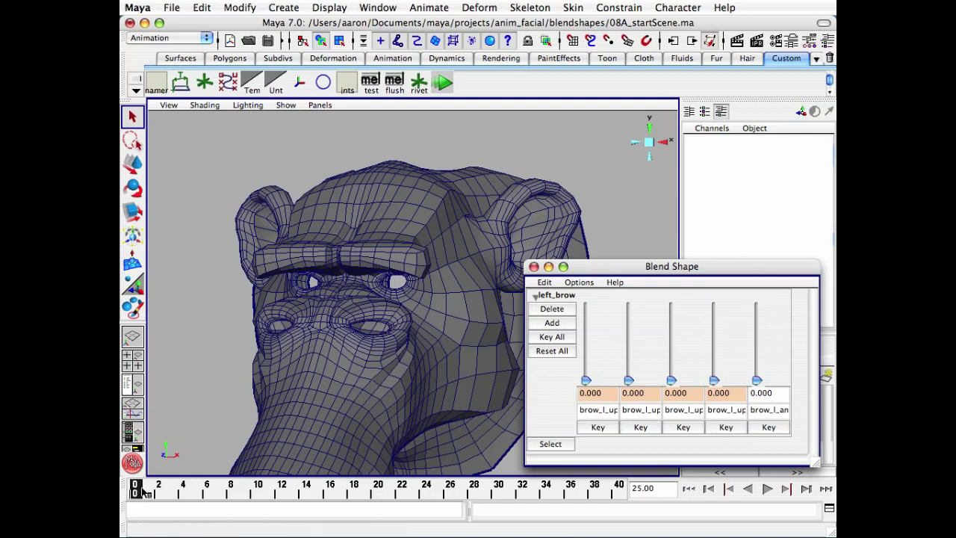
key("alt+v")
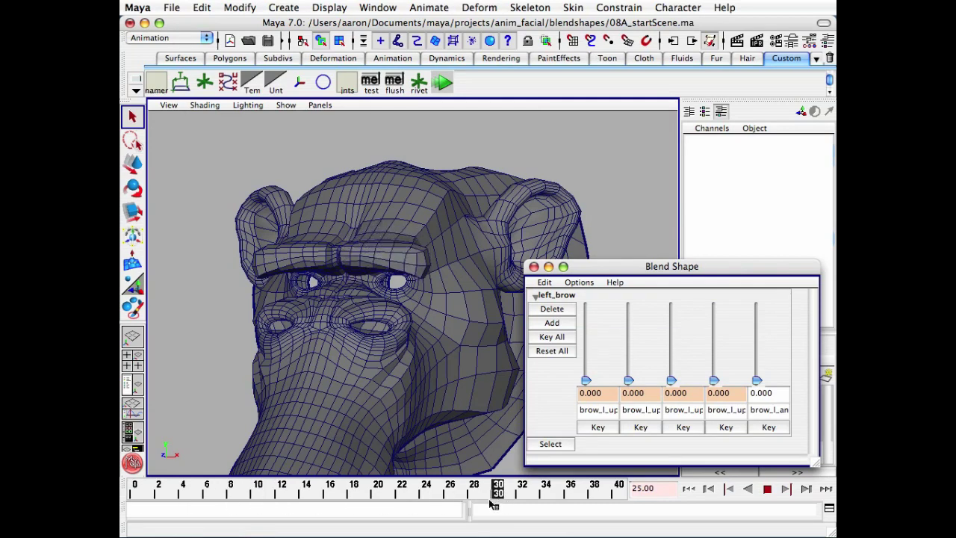
key("Escape")
right_click_drag(284, 385, 397, 365, "alt")
left_click_drag(397, 365, 377, 345, "alt")
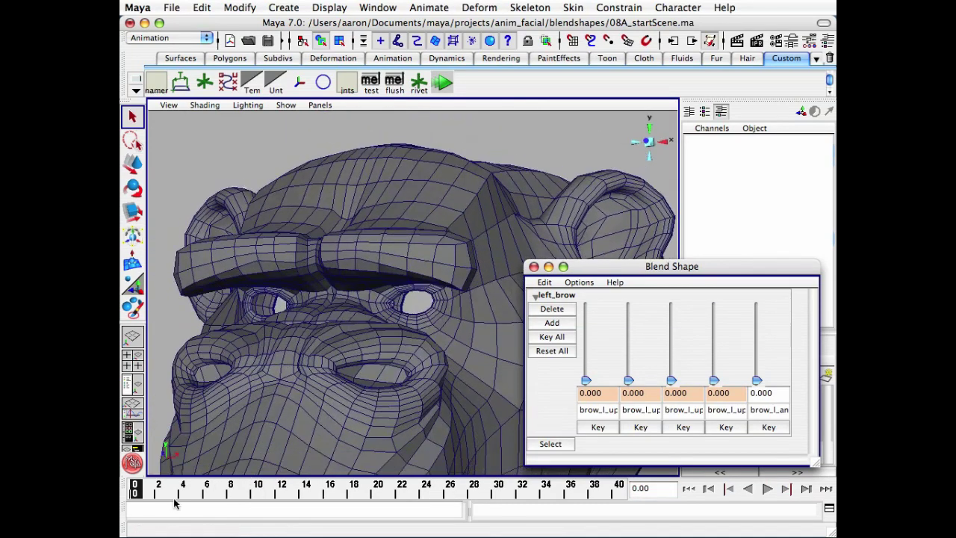
key("alt+v")
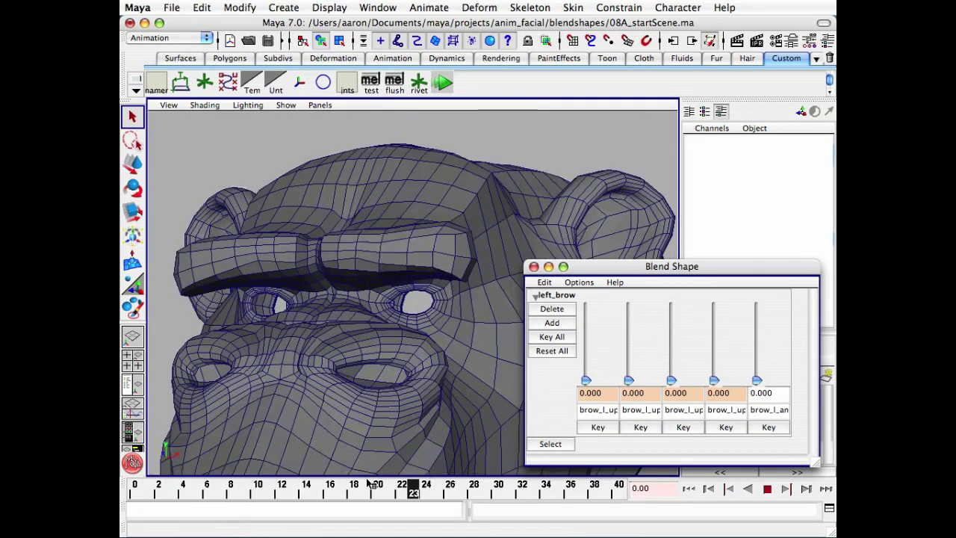
key("Escape")
Set the fifth target (brow_l_an) to 1 and examine the angled left brow from the side and front.
left_click_drag(352, 294, 347, 315, "alt")
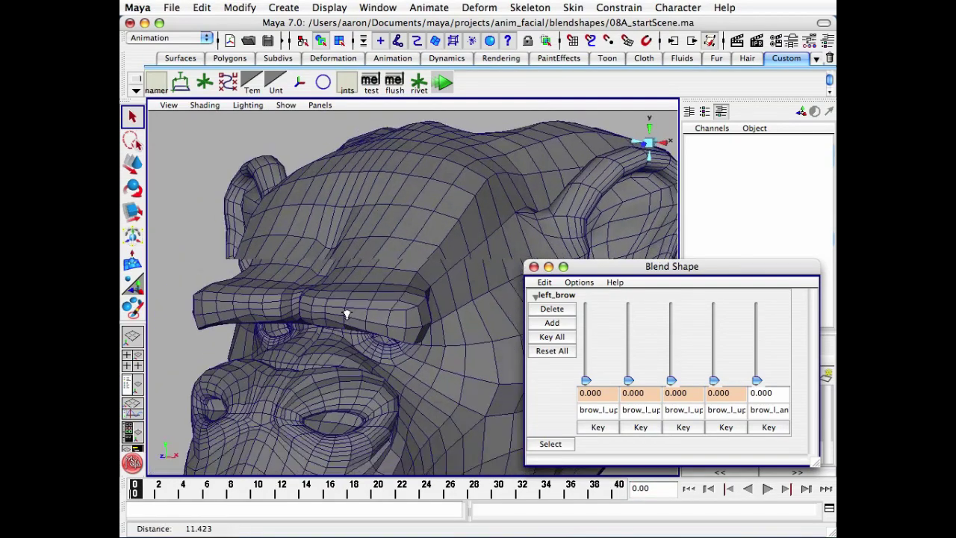
right_click_drag(347, 314, 347, 325, "alt")
left_click_drag(385, 295, 390, 305, "alt")
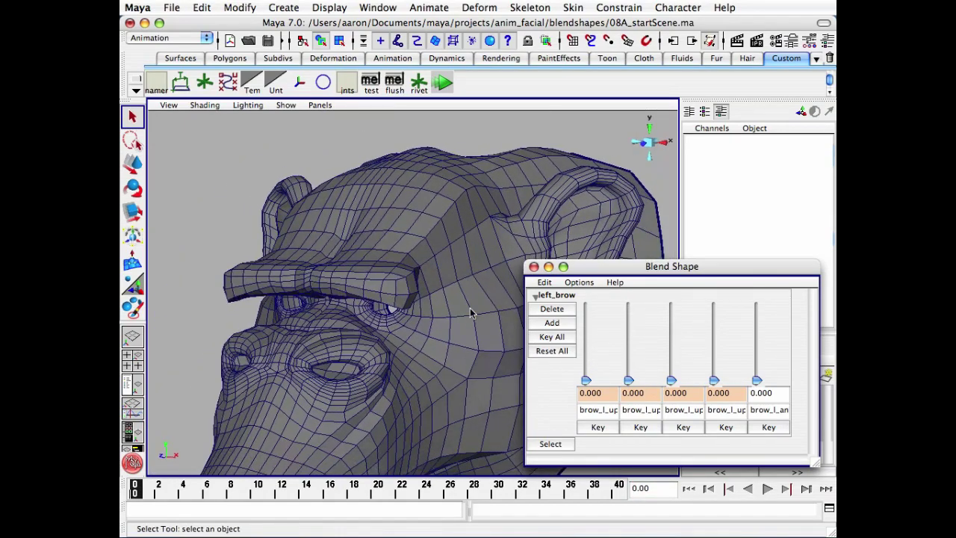
left_click_drag(757, 381, 756, 307)
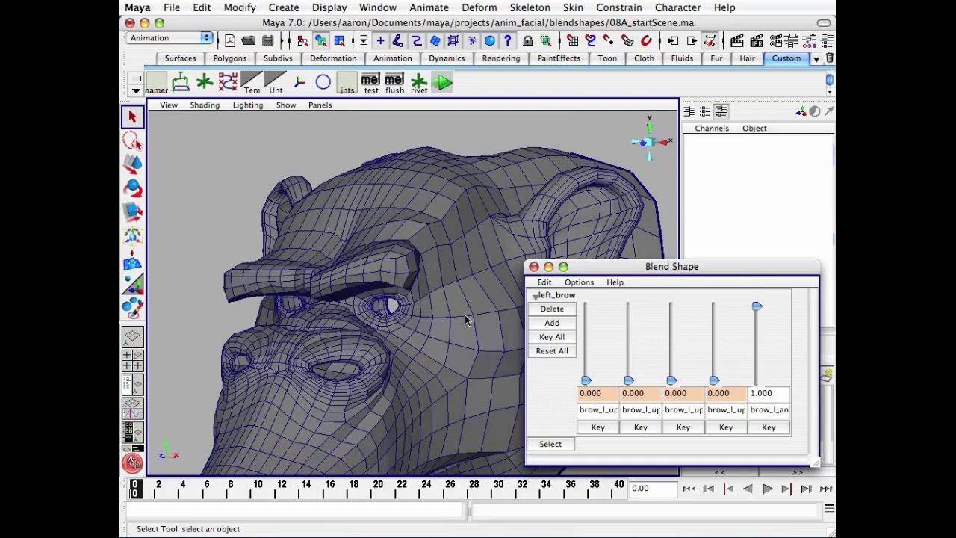
left_click_drag(425, 303, 388, 226, "alt")
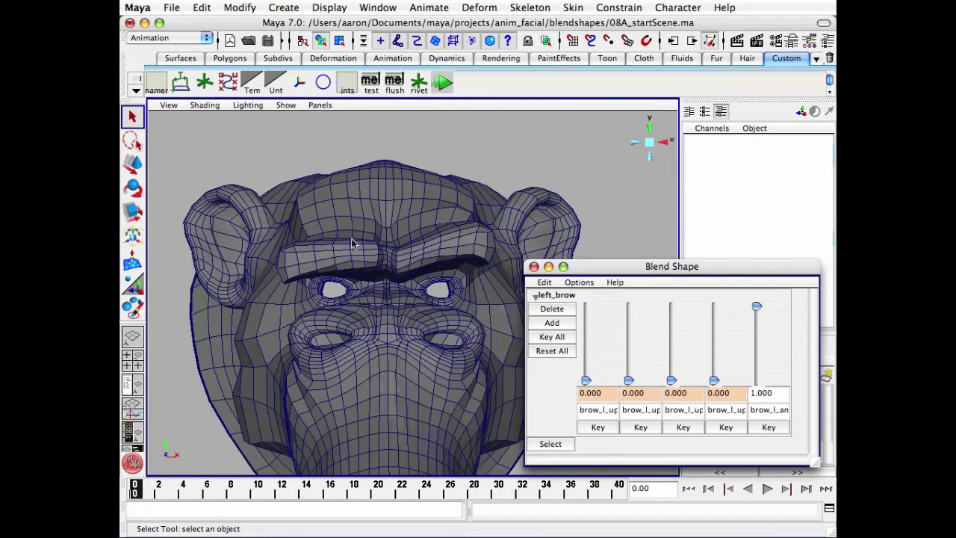
left_click_drag(430, 283, 424, 360, "alt")
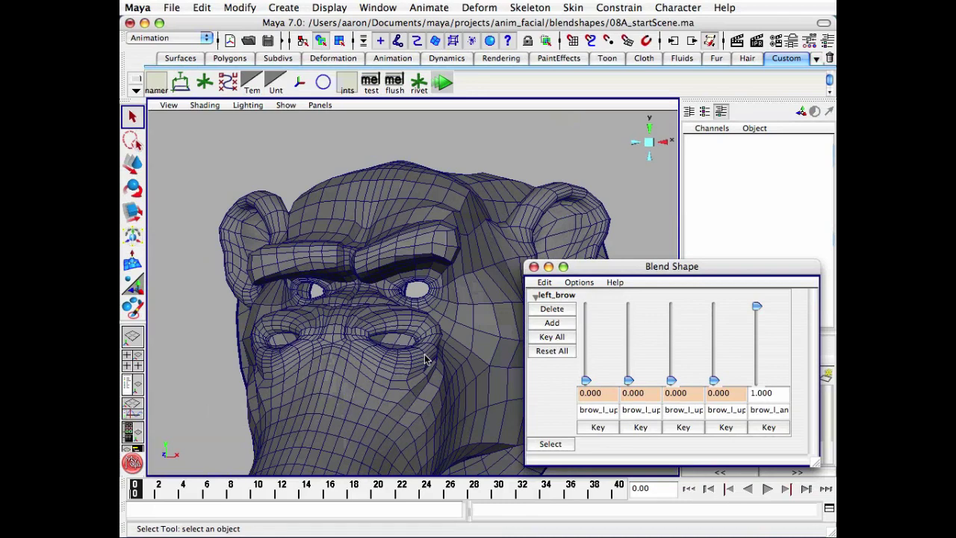
Blend the four brow_l_up targets at 0.174, 0.761, 0.780 and 0.092 with the fully angled left brow.
middle_click_drag(429, 324, 428, 349, "alt")
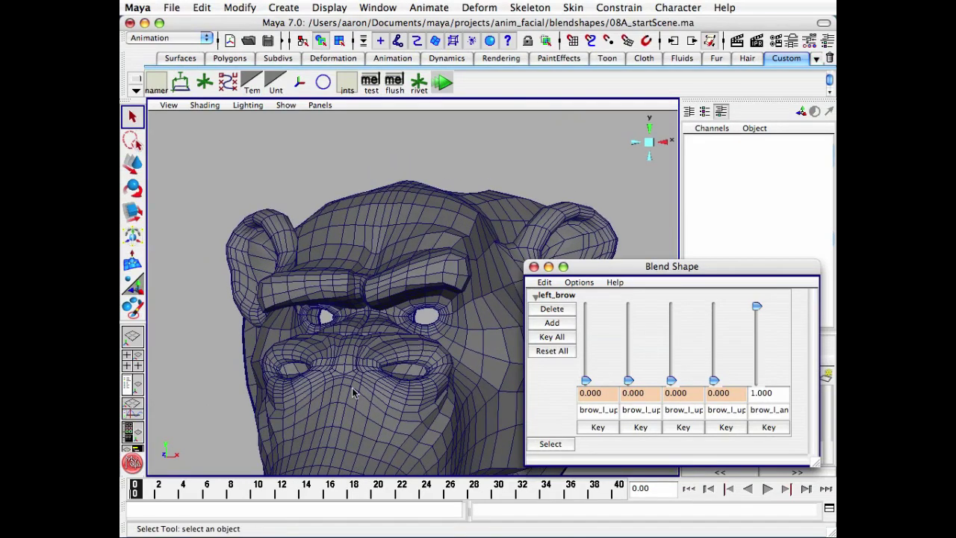
left_click_drag(629, 382, 628, 333)
left_click_drag(672, 380, 670, 339)
mouse_move(714, 381)
left_mouse_down()
mouse_move(713, 314)
mouse_move(707, 379)
left_mouse_up()
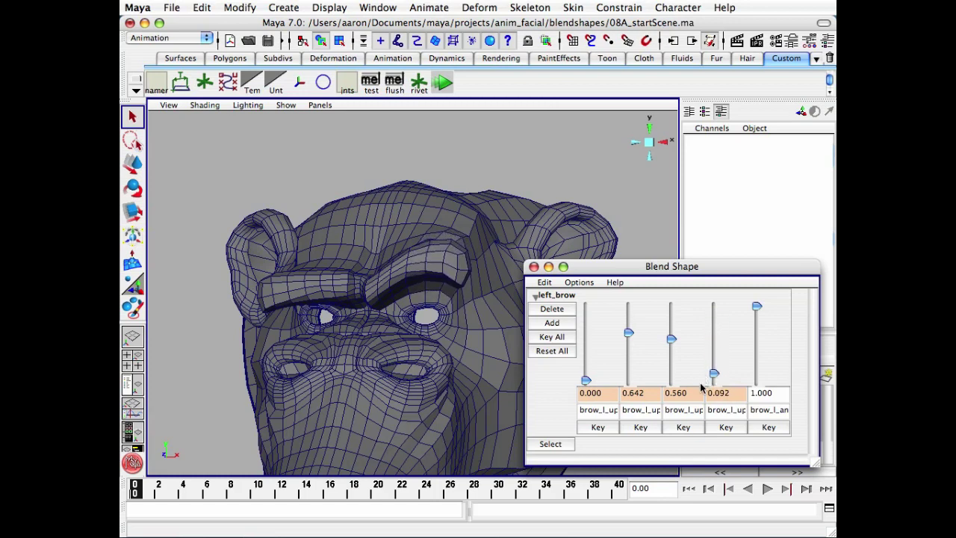
left_click_drag(672, 341, 672, 327)
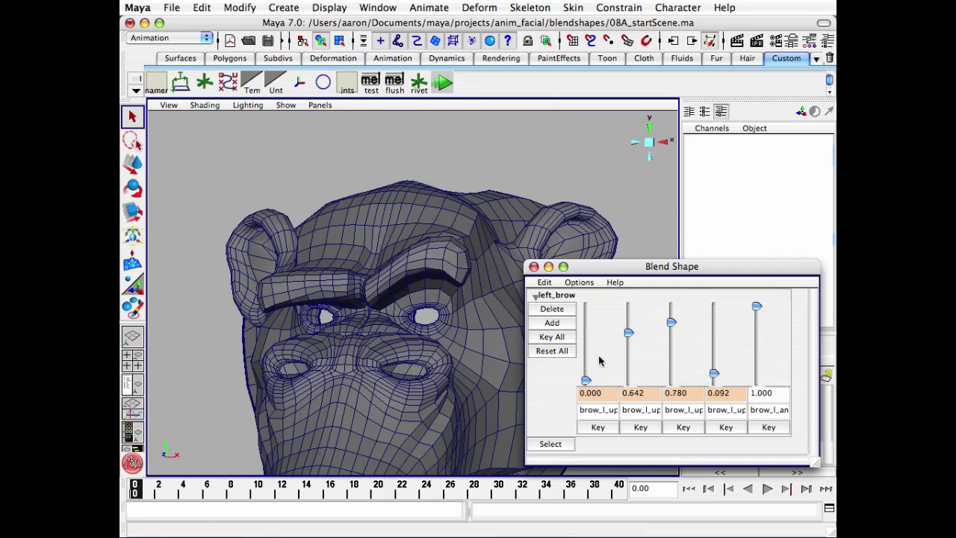
left_click_drag(586, 382, 586, 367)
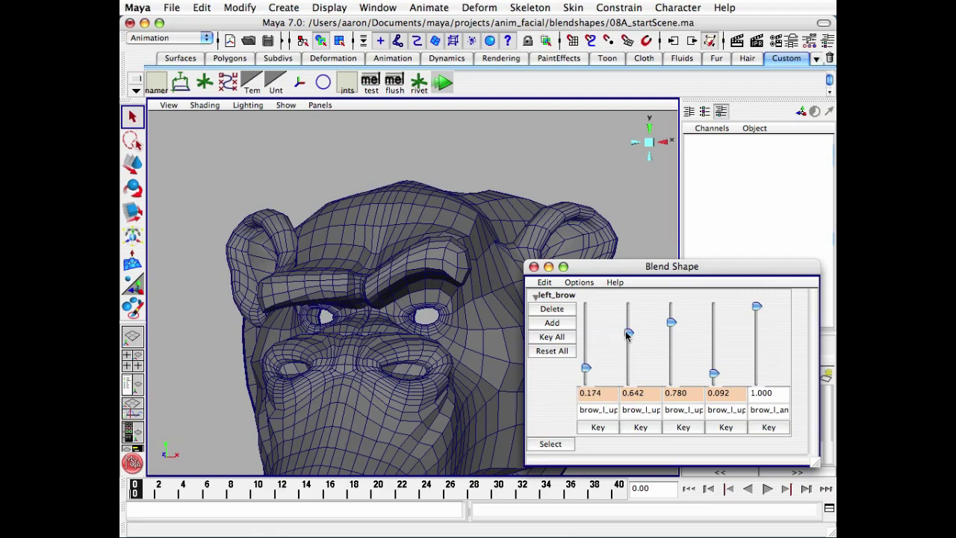
left_click_drag(627, 335, 626, 323)
left_click_drag(306, 367, 319, 371, "alt")
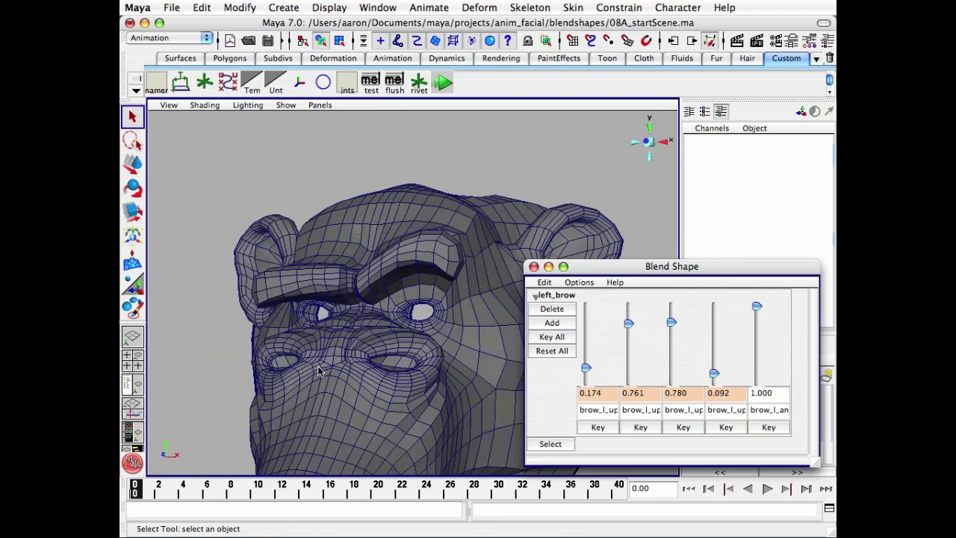
Reset all left_brow targets to 0 and close the Blend Shape editor.
left_click(556, 352)
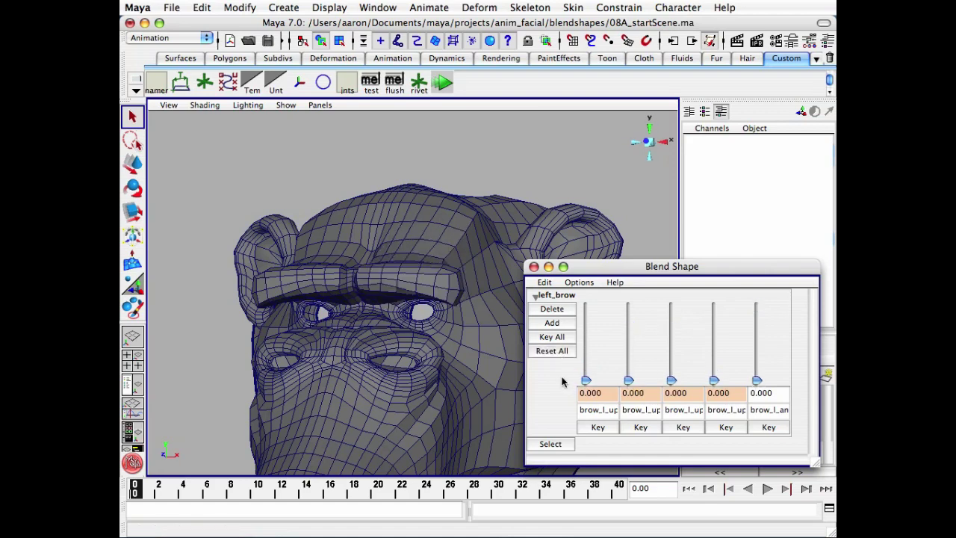
left_click(533, 266)
Examine the neutral head from the front, side and three-quarter angles, focusing on the brows, eyes and muzzle.
left_click_drag(508, 291, 457, 267, "alt")
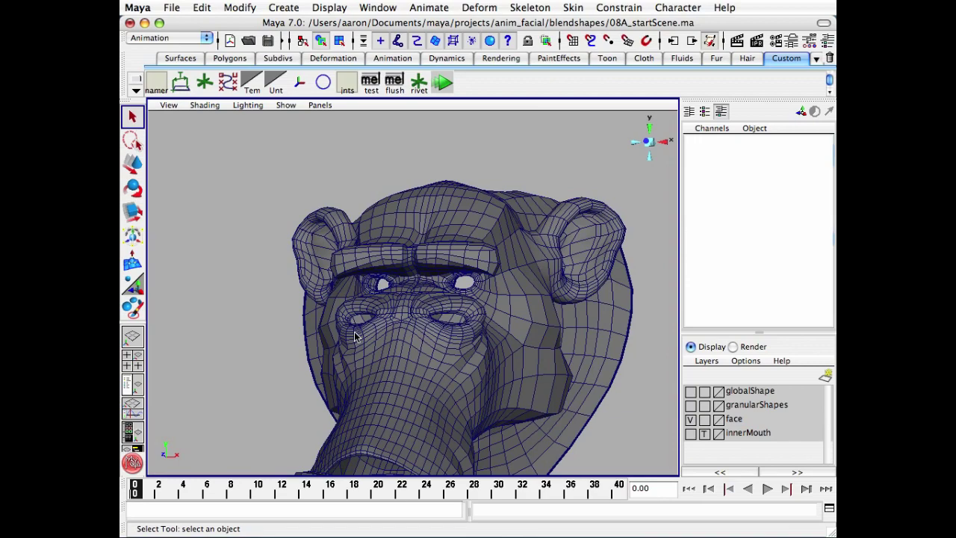
left_click_drag(320, 337, 208, 384, "alt")
left_click_drag(326, 293, 370, 318, "alt")
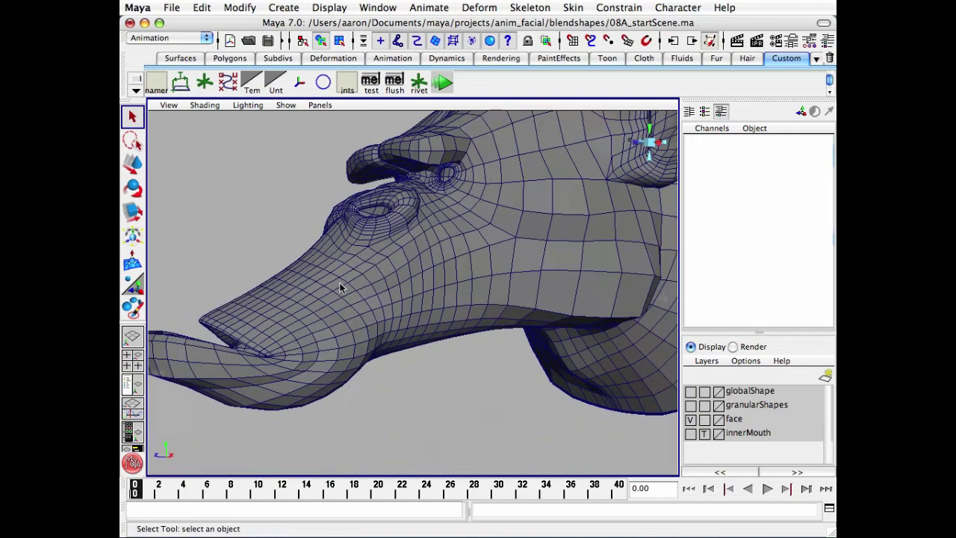
left_click_drag(351, 253, 422, 307, "alt")
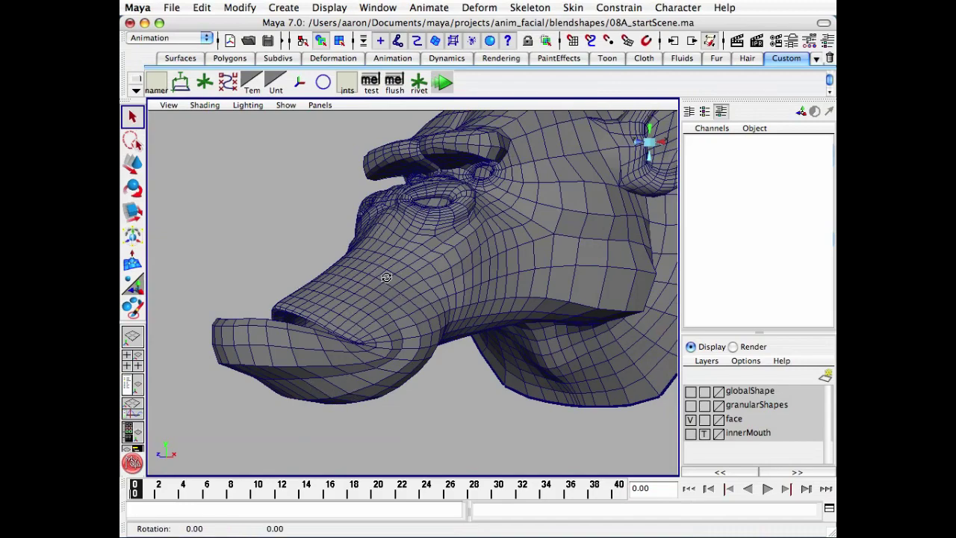
left_click_drag(398, 298, 389, 282, "alt")
left_click_drag(451, 216, 456, 247, "alt")
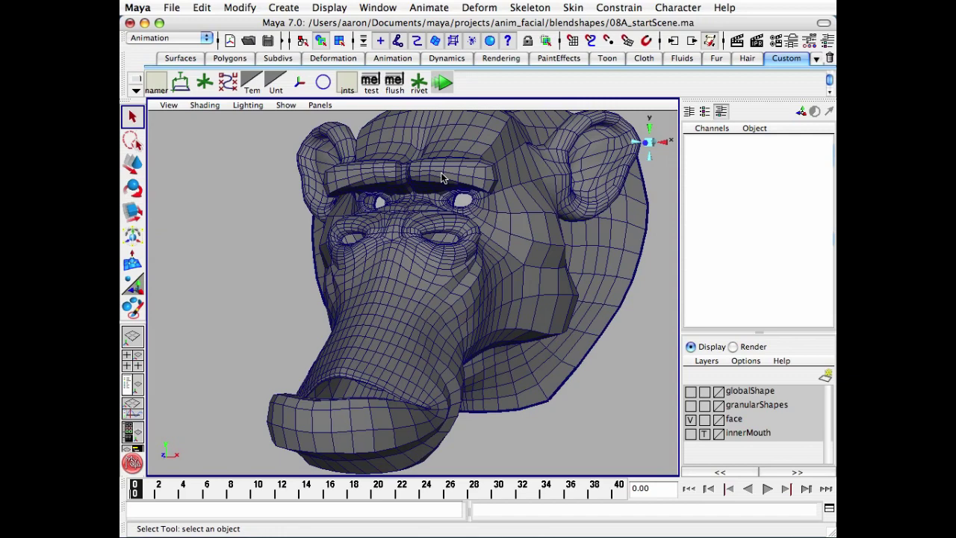
left_click_drag(466, 259, 453, 270, "alt")
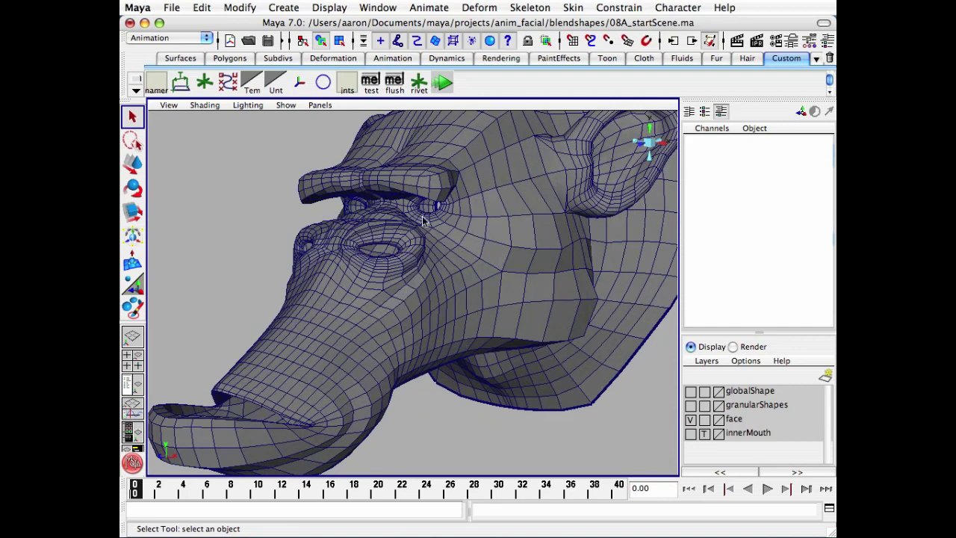
left_click_drag(441, 293, 415, 260, "alt")
right_click_drag(416, 259, 470, 253, "alt")
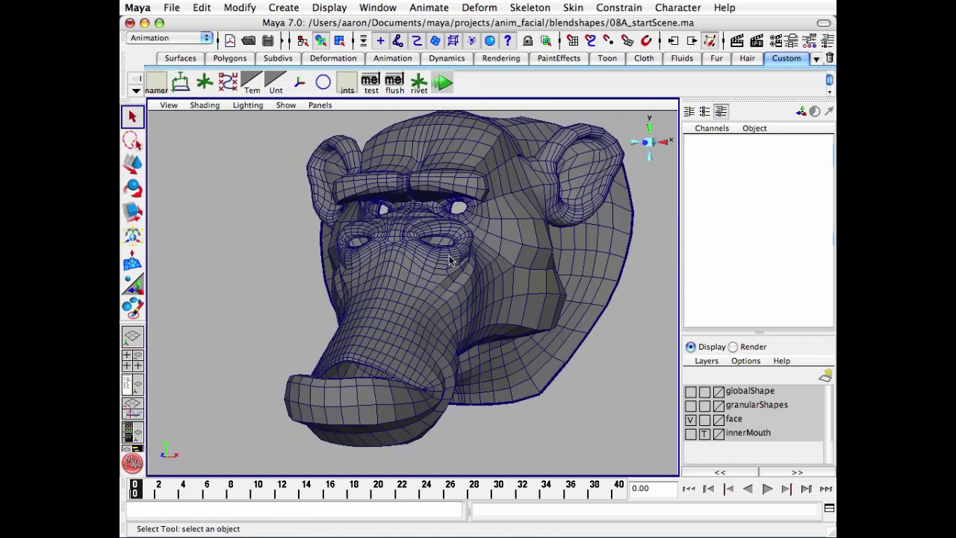
left_click_drag(456, 260, 431, 266, "alt")
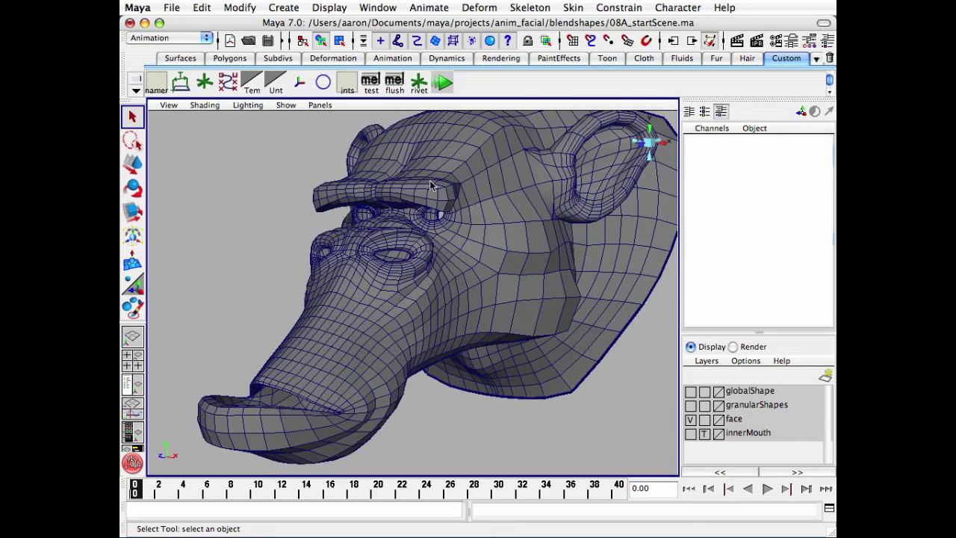
left_click_drag(517, 242, 468, 209, "alt")
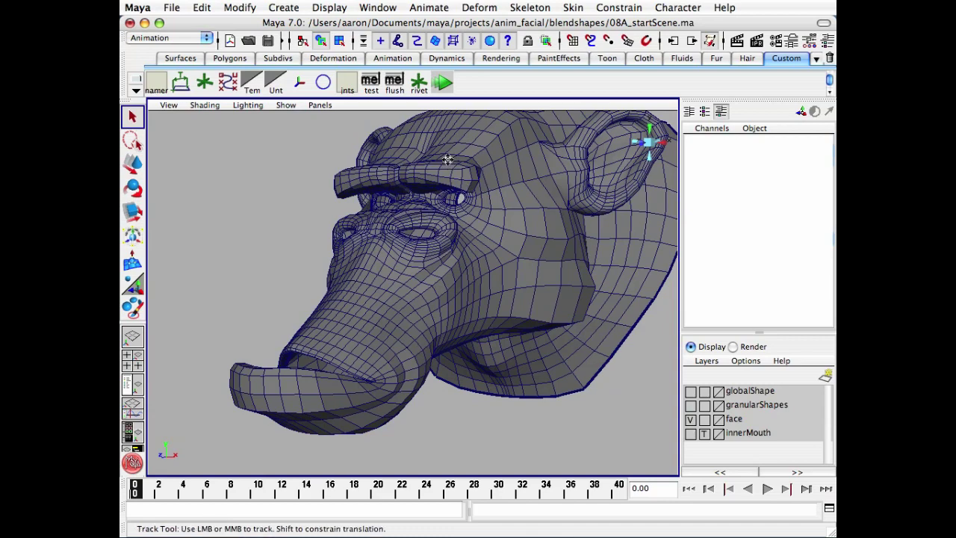
left_click_drag(454, 159, 466, 178, "alt")
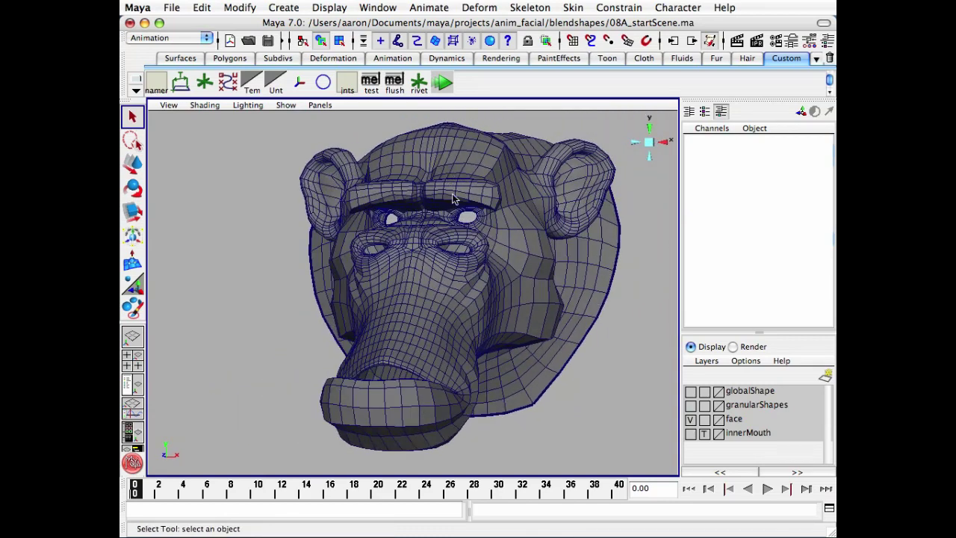
left_click_drag(526, 229, 503, 177, "alt")
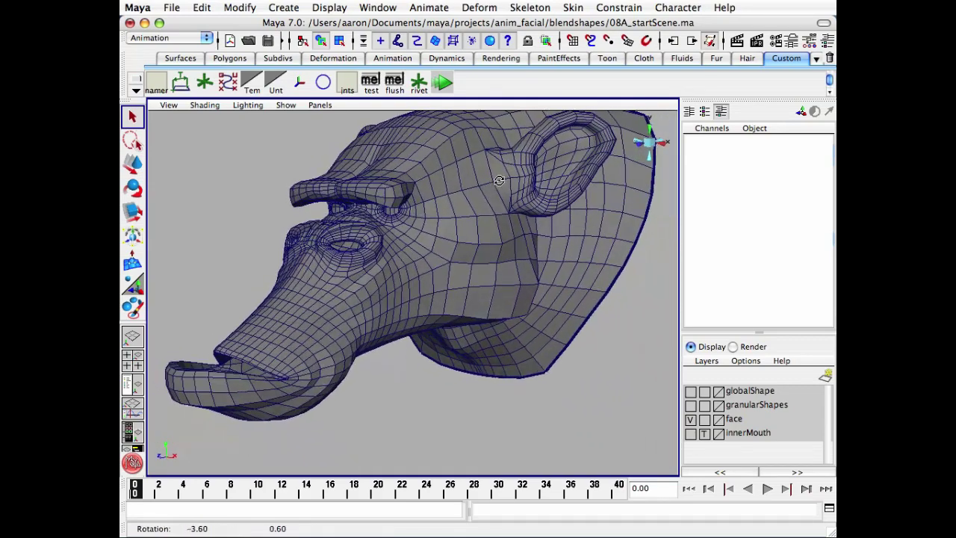